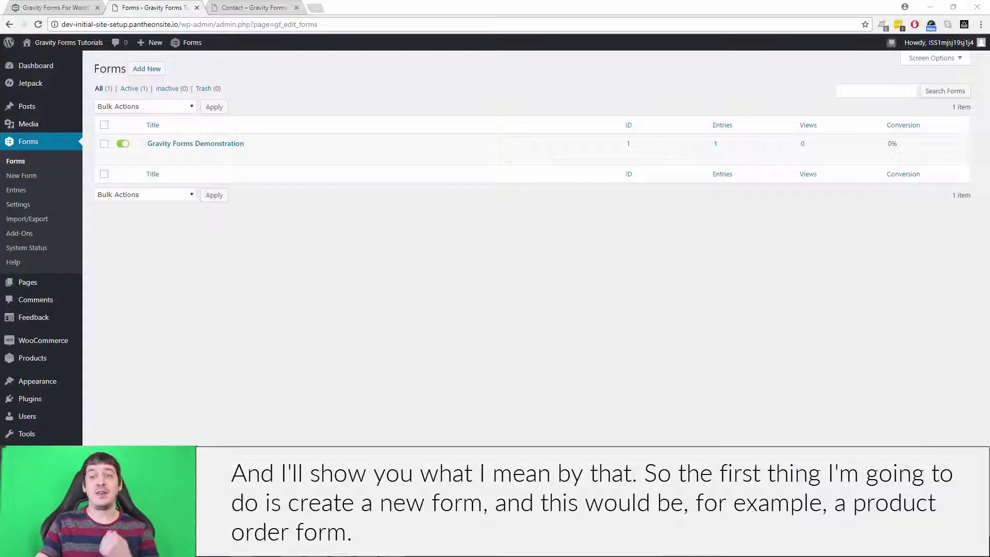
Create a new Gravity Forms form titled 'Product Order Form' (ID 2).
{"action": "left_click", "coordinate": [151, 72]}
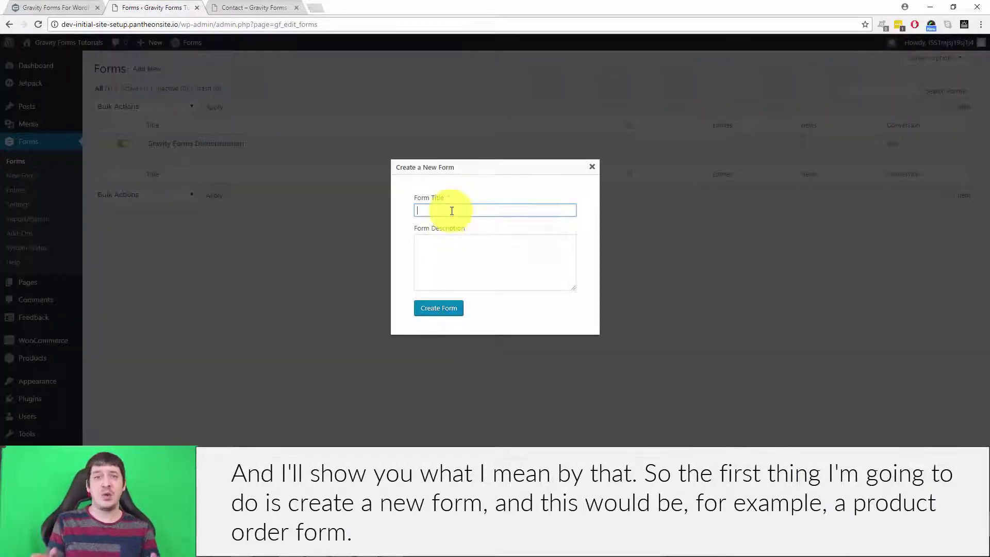
{"action": "type", "text": "Produc"}
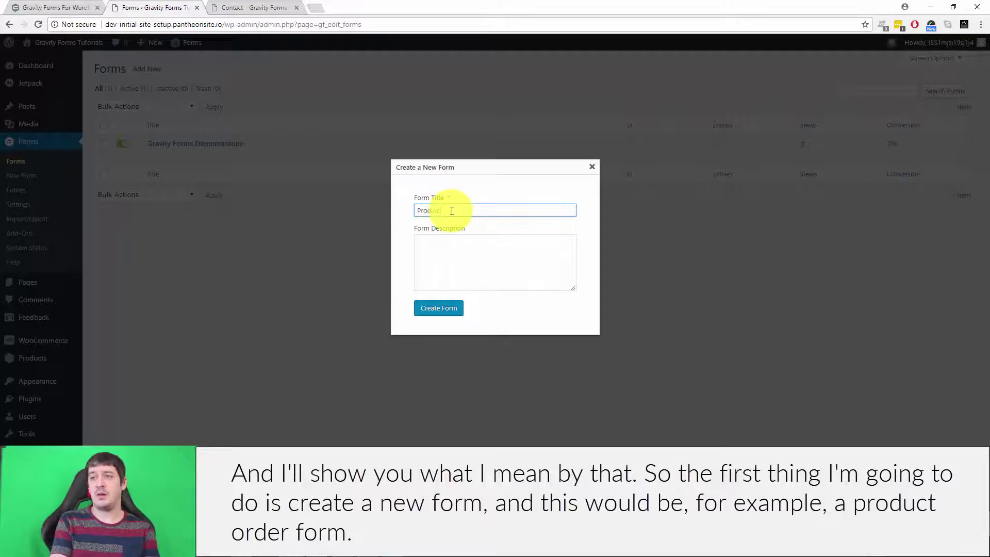
{"action": "type", "text": "t Order Form"}
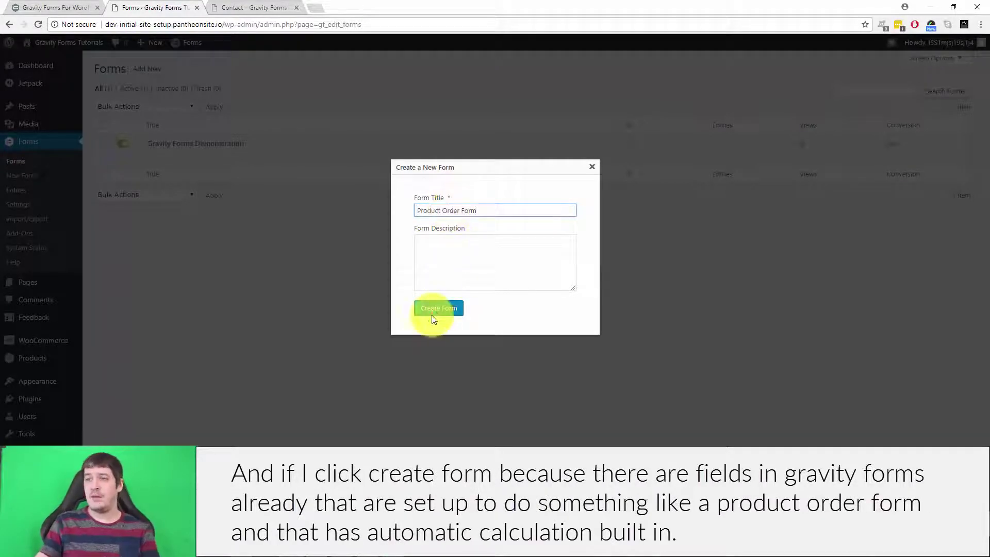
{"action": "left_click", "coordinate": [432, 313]}
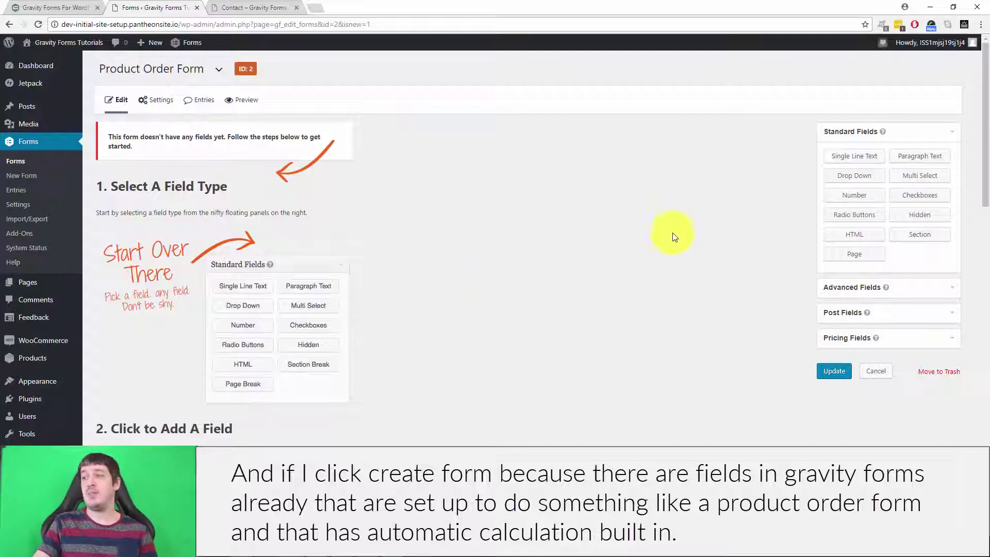
Add a Product field from Pricing Fields and keep its type as Single Product.
{"action": "scroll", "coordinate": [672, 233], "scroll_direction": "down", "scroll_amount": 1}
{"action": "left_click", "coordinate": [848, 277]}
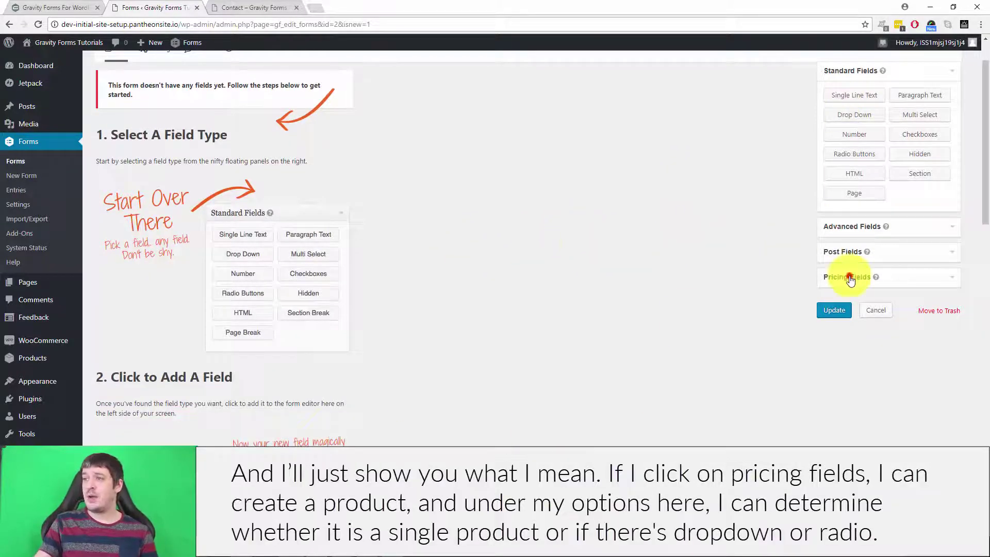
{"action": "scroll", "coordinate": [599, 191], "scroll_direction": "up", "scroll_amount": 1}
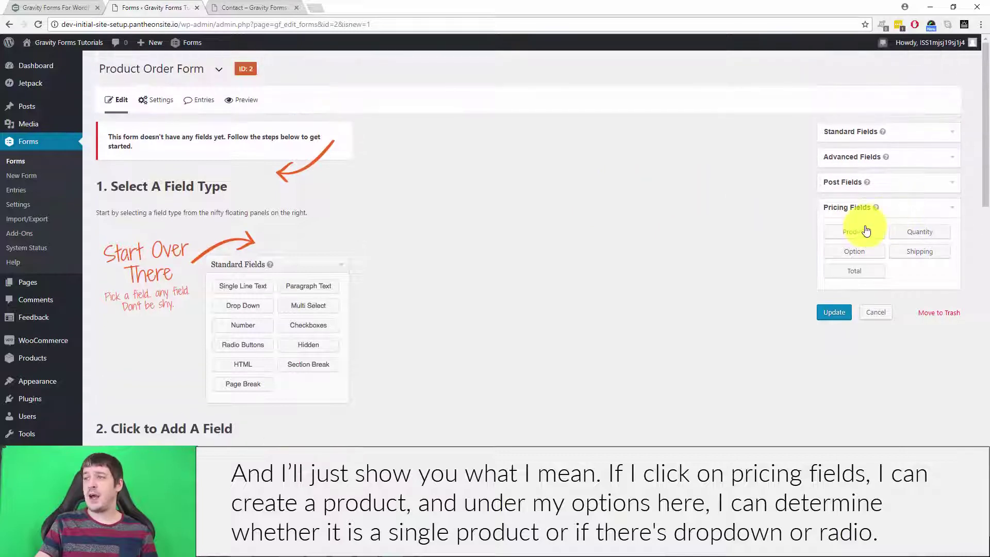
{"action": "left_click", "coordinate": [866, 231]}
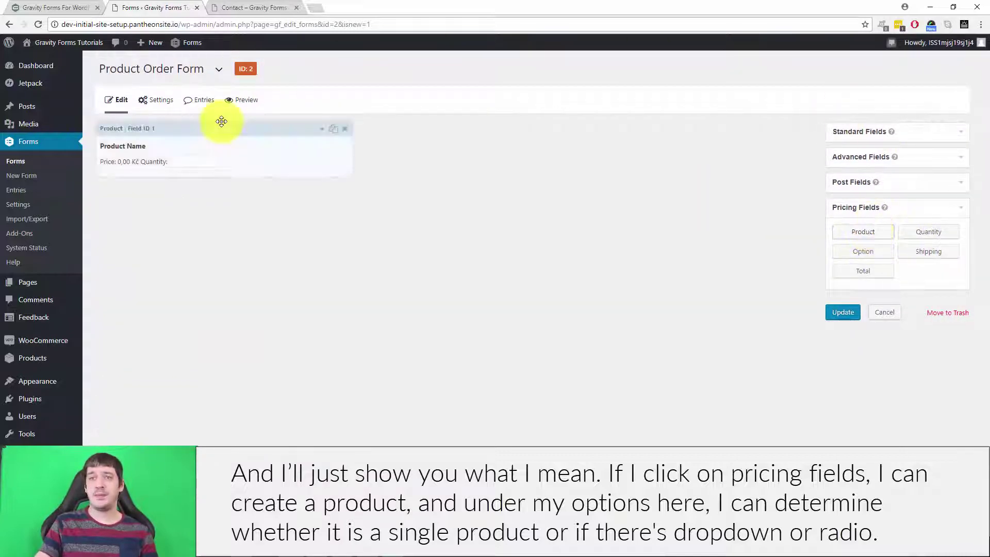
{"action": "left_click", "coordinate": [208, 149]}
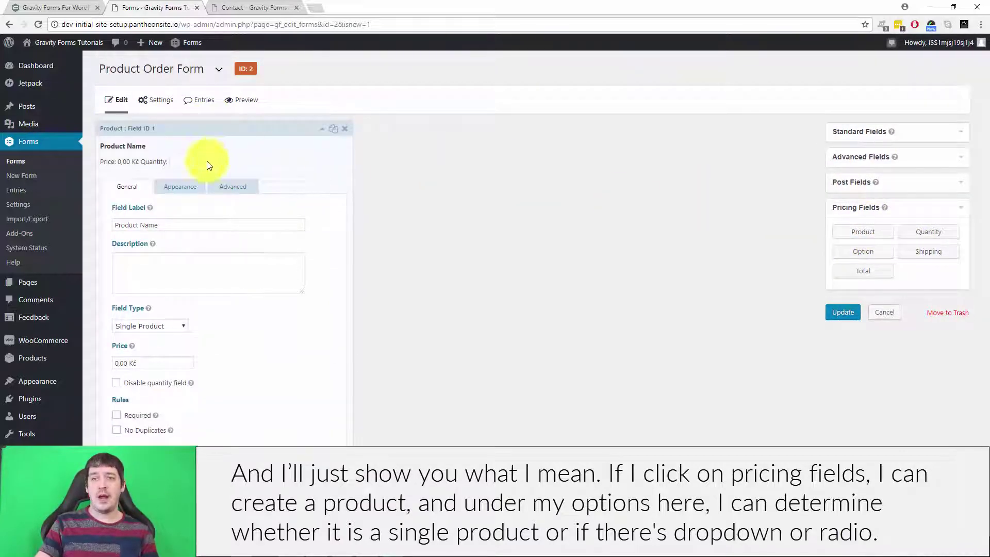
{"action": "left_click", "coordinate": [174, 326]}
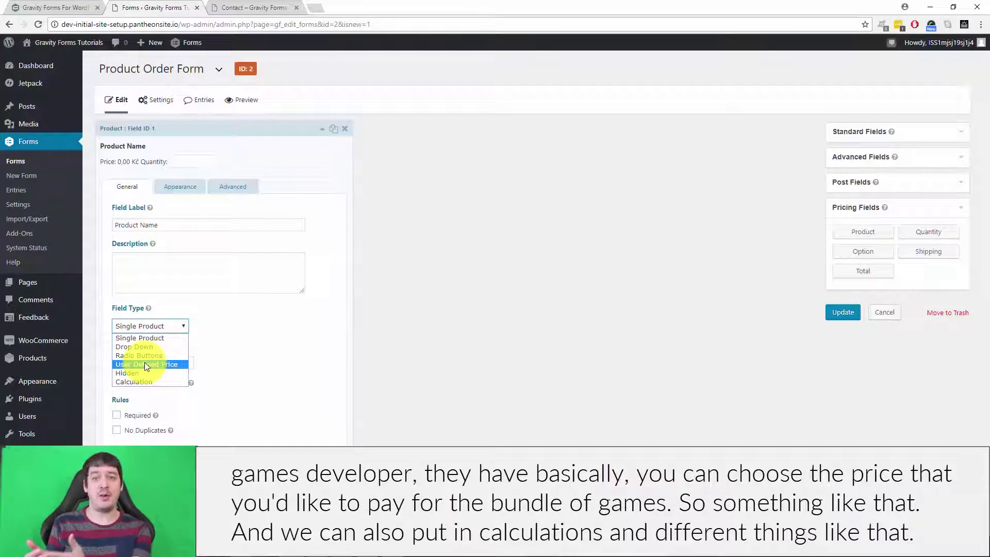
{"action": "left_click", "coordinate": [223, 348]}
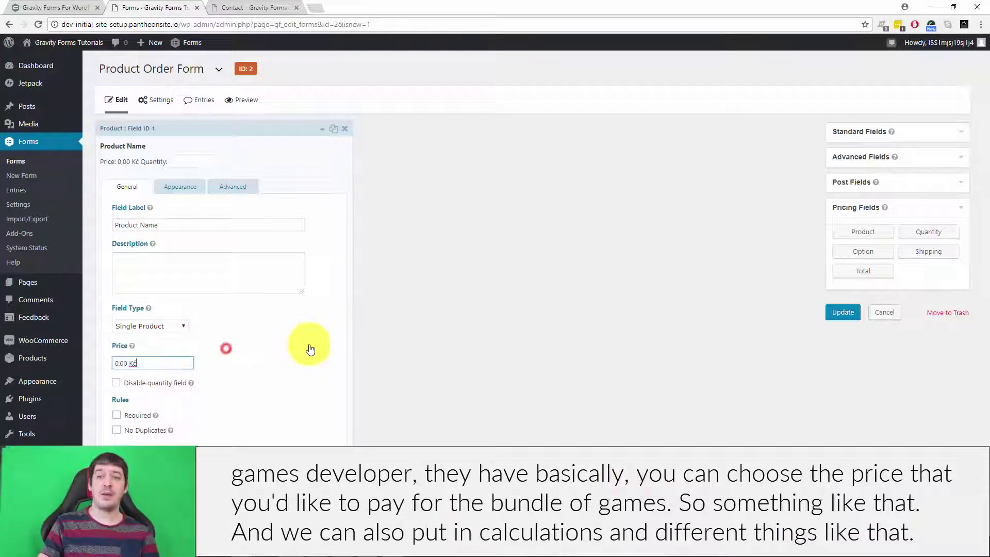
{"action": "left_click", "coordinate": [162, 324]}
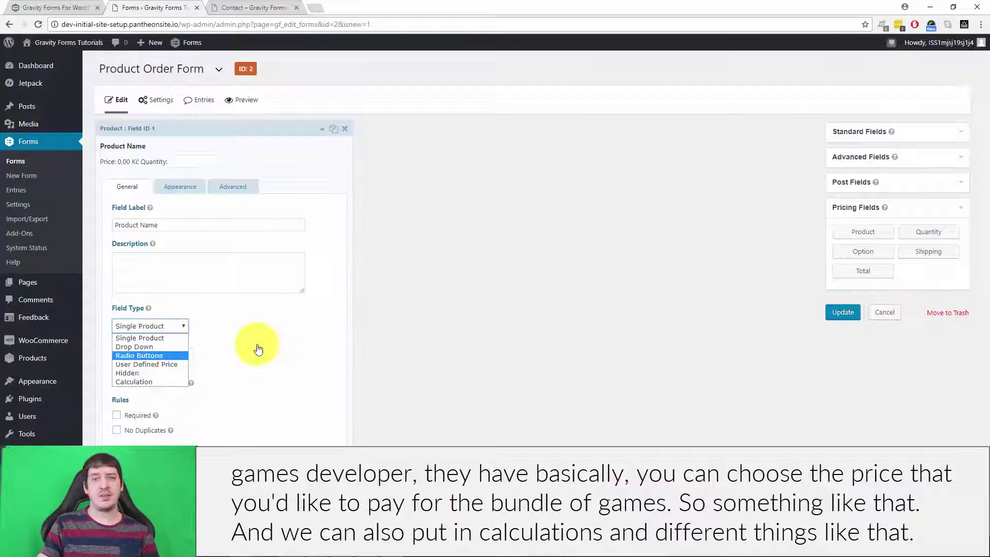
{"action": "left_click", "coordinate": [301, 339]}
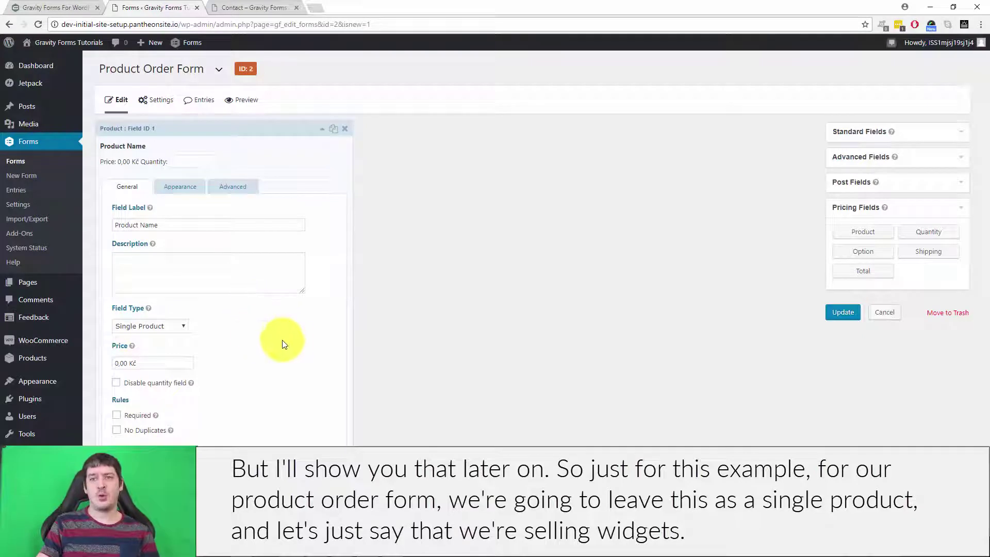
Rename the product field's label to 'Widget'.
{"action": "triple_click", "coordinate": [182, 224]}
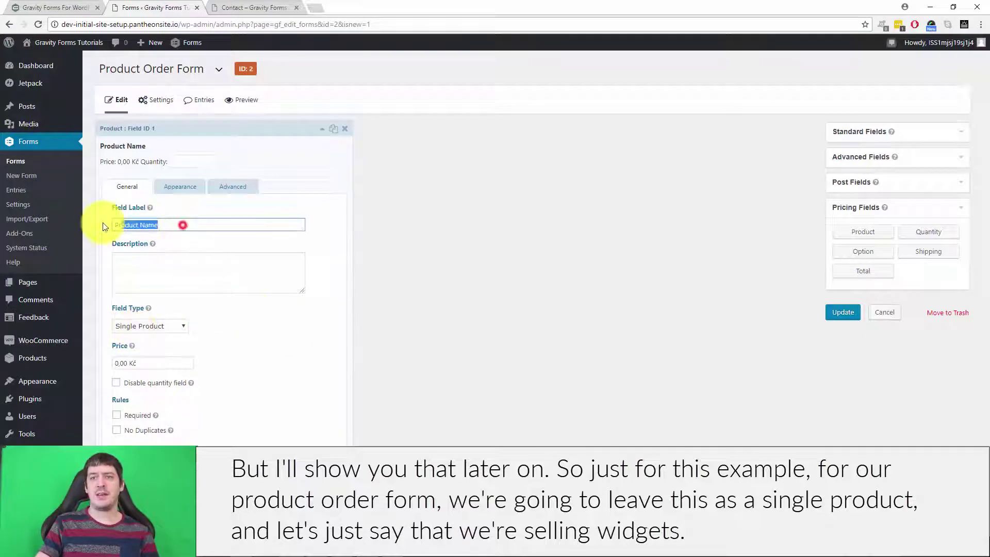
{"action": "type", "text": "W"}
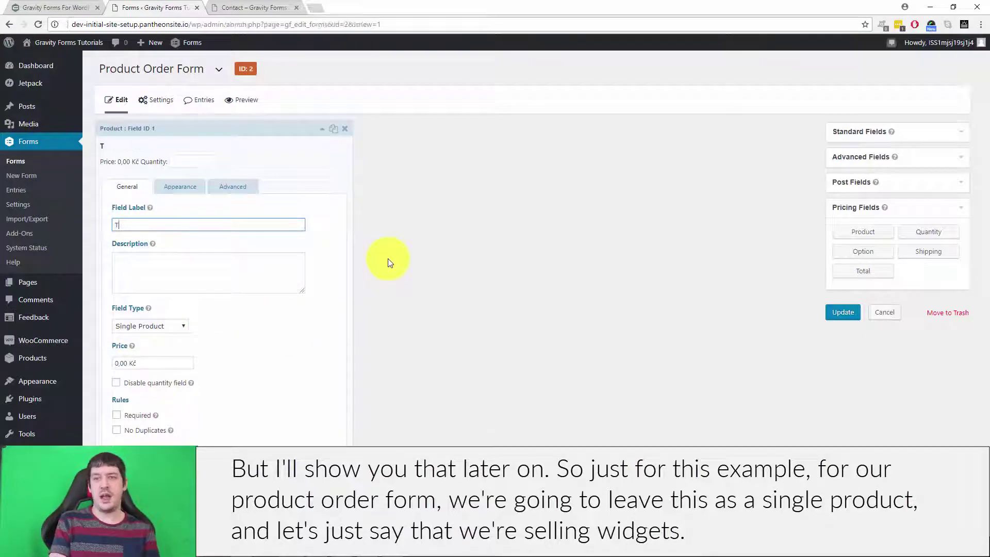
{"action": "type", "text": "idgets"}
{"action": "key", "text": "BackSpace"}
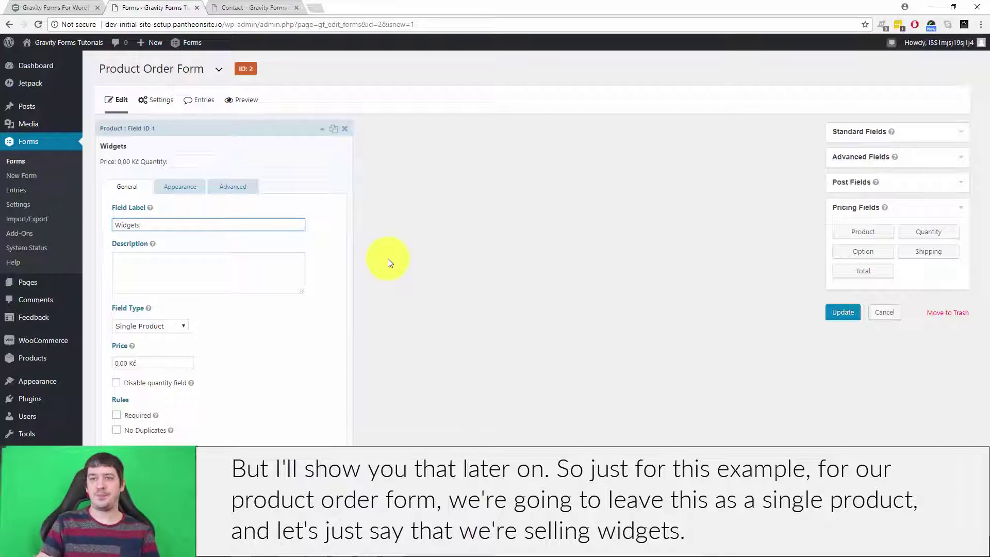
{"action": "left_click", "coordinate": [278, 348]}
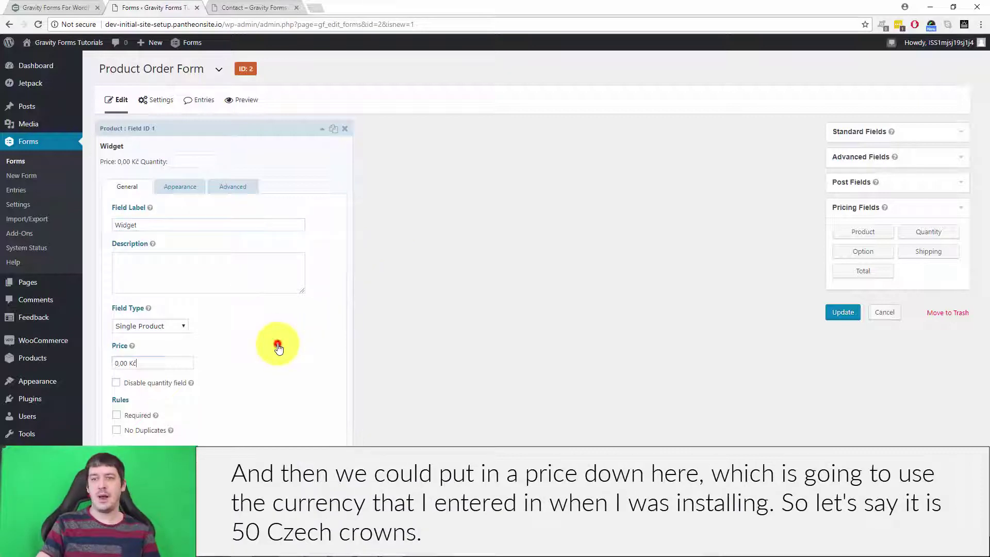
Price Widget at 50, disable its quantity field and make it required.
{"action": "left_click", "coordinate": [120, 363]}
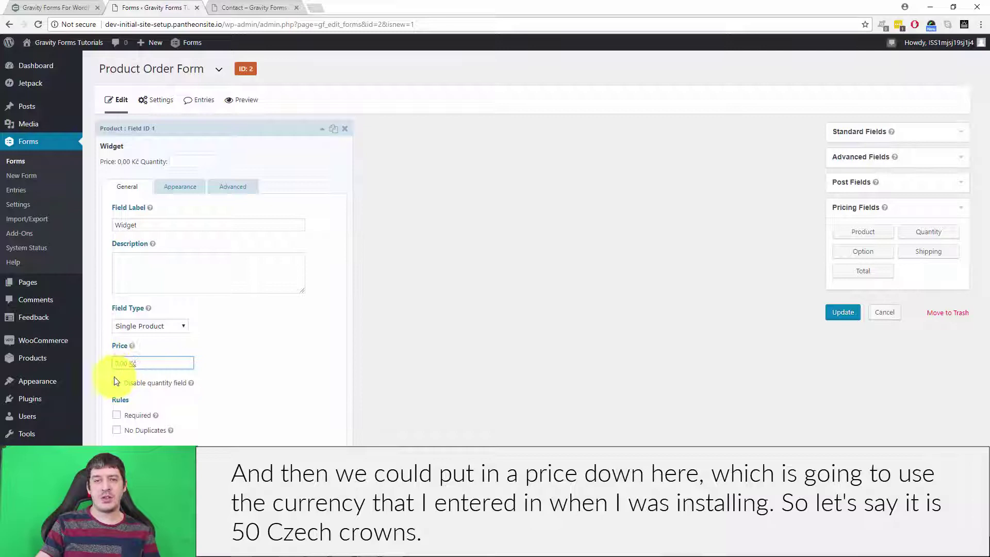
{"action": "type", "text": "50,00 Kč"}
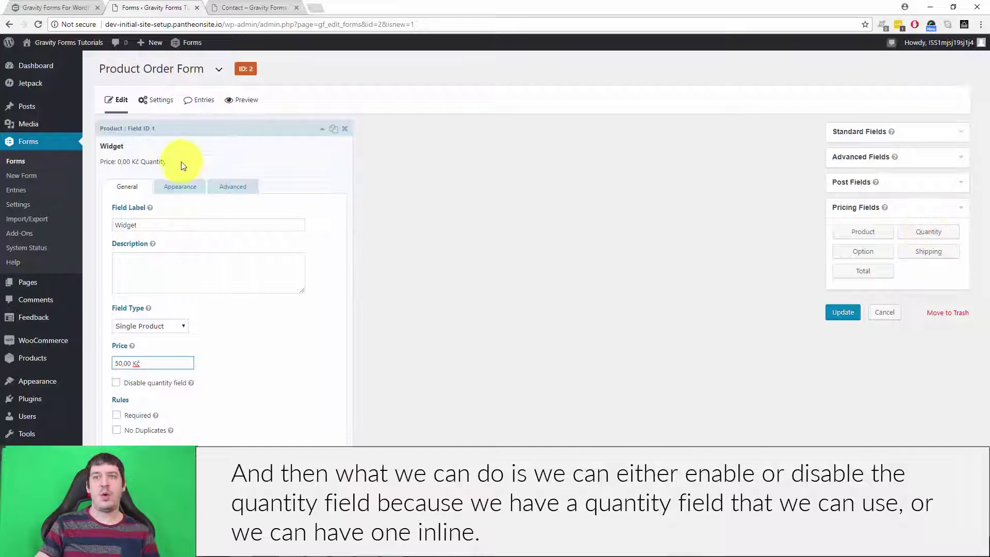
{"action": "left_click", "coordinate": [113, 385]}
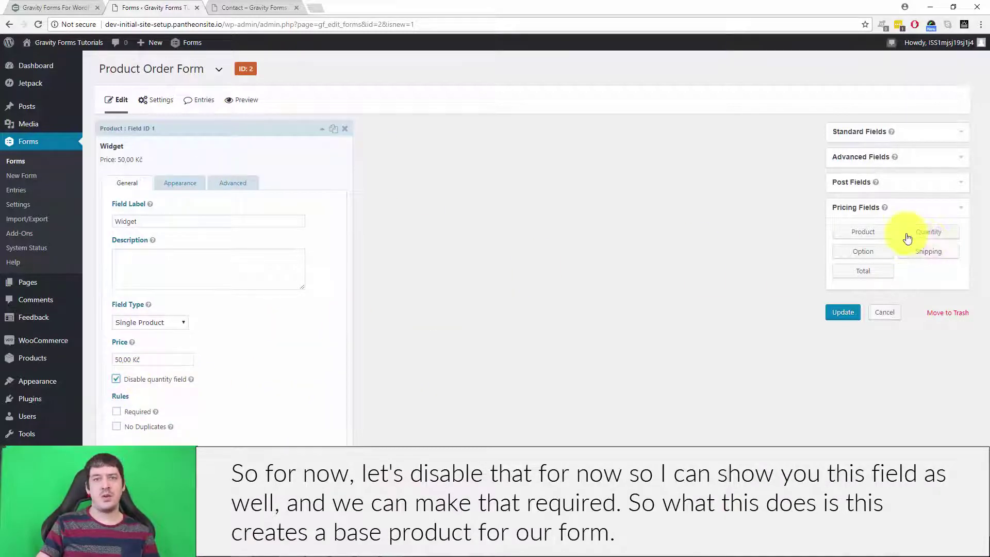
{"action": "left_click", "coordinate": [116, 412]}
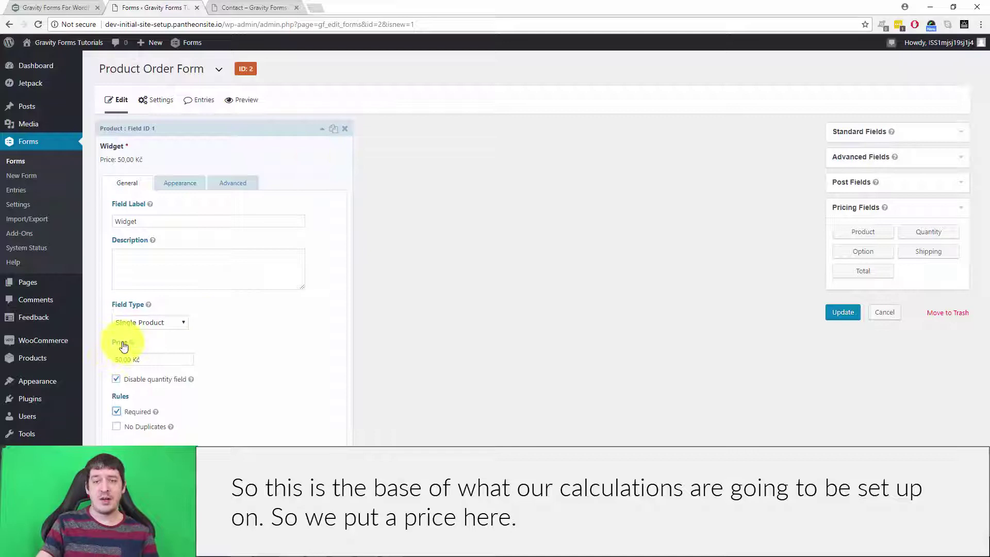
{"action": "left_click", "coordinate": [320, 127]}
Add a Quantity field and confirm its product mapping is Widget.
{"action": "left_click", "coordinate": [927, 233]}
{"action": "left_click", "coordinate": [187, 204]}
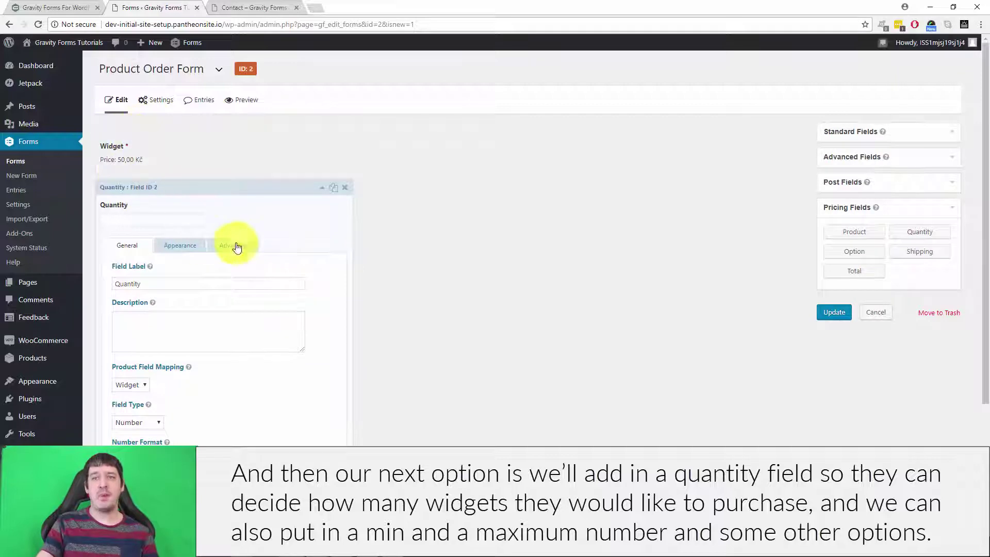
{"action": "scroll", "coordinate": [272, 332], "scroll_direction": "down", "scroll_amount": 3}
{"action": "scroll", "coordinate": [254, 176], "scroll_direction": "up", "scroll_amount": 3}
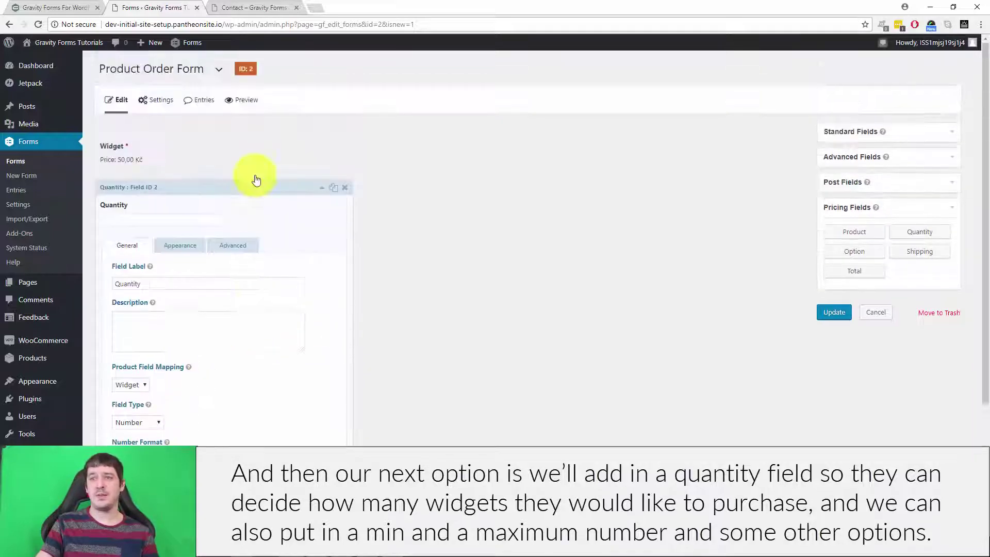
{"action": "scroll", "coordinate": [265, 287], "scroll_direction": "down", "scroll_amount": 3}
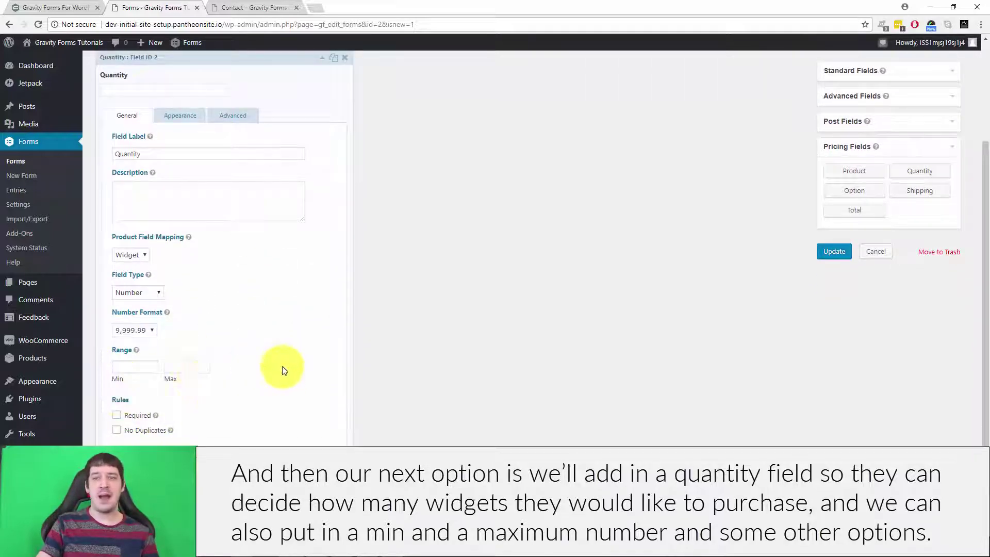
{"action": "scroll", "coordinate": [261, 236], "scroll_direction": "up", "scroll_amount": 2}
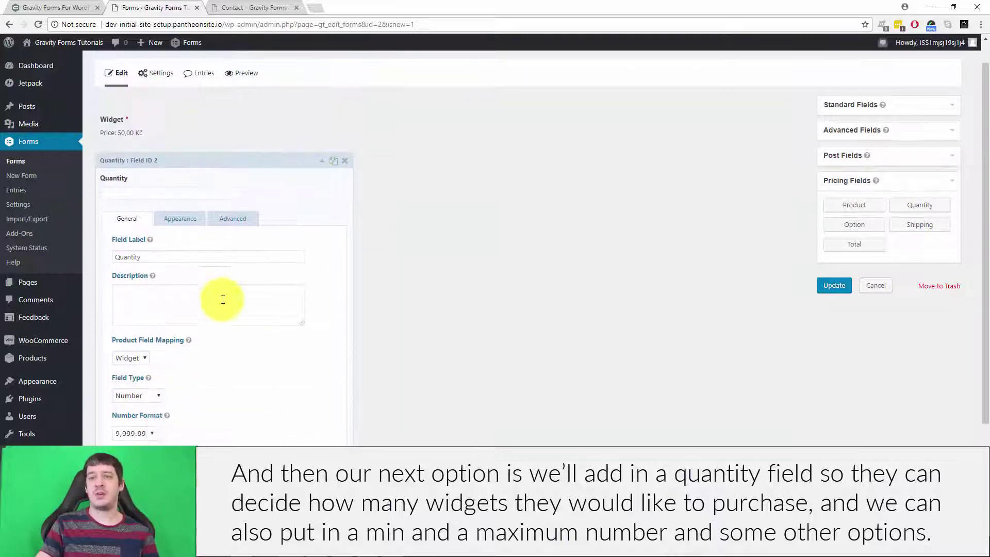
{"action": "left_click", "coordinate": [131, 359]}
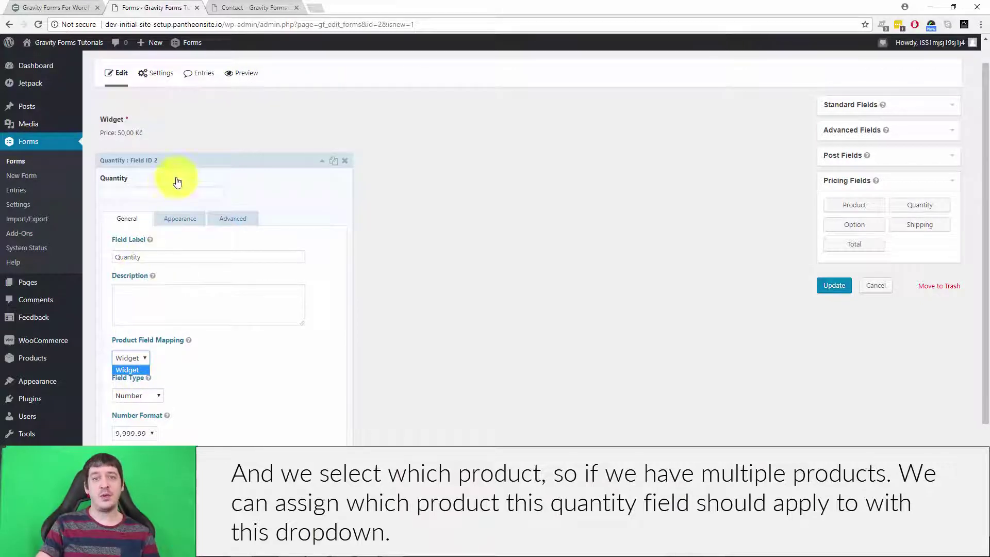
{"action": "left_click", "coordinate": [221, 395]}
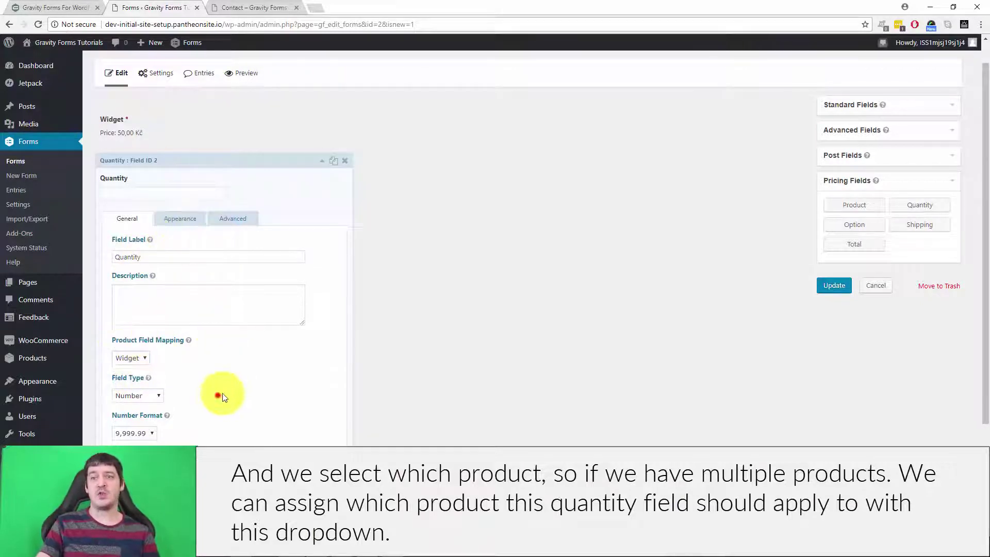
Add an Option field and rename its choices Small, Medium and Large.
{"action": "left_click", "coordinate": [321, 160]}
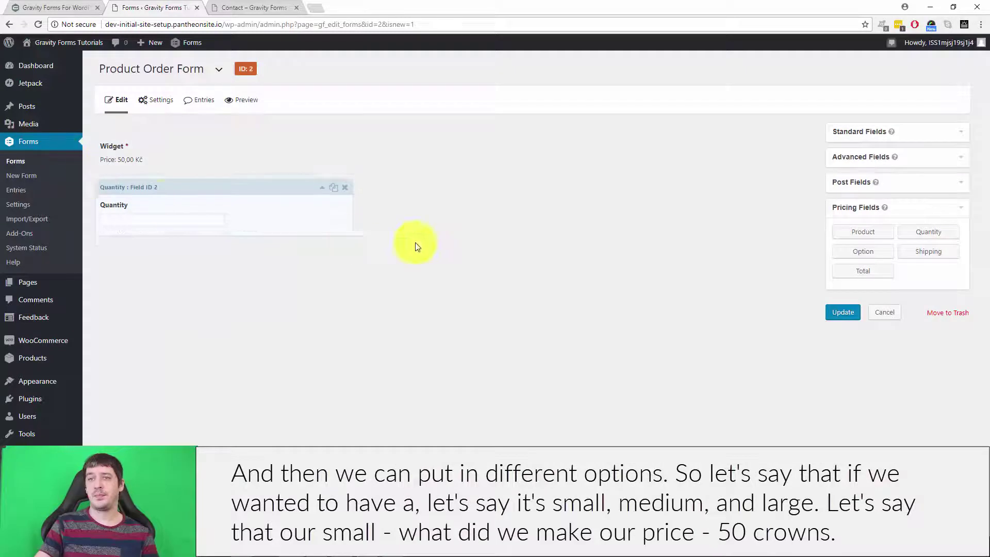
{"action": "left_click", "coordinate": [880, 251]}
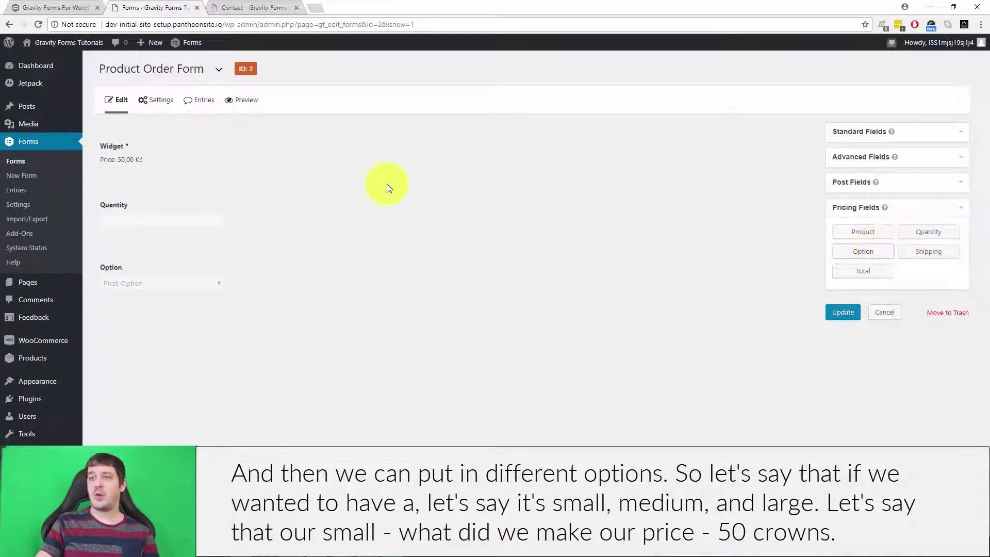
{"action": "left_click", "coordinate": [226, 273]}
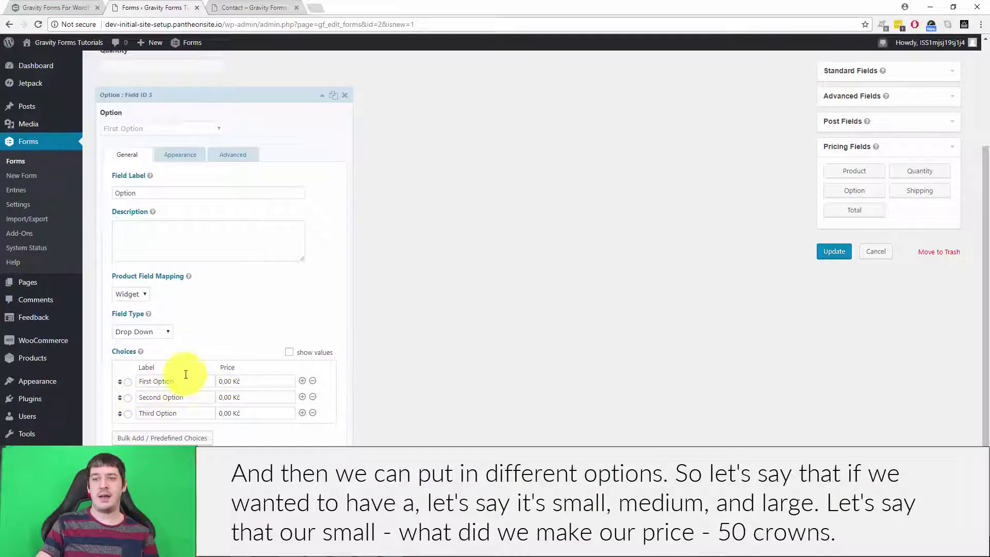
{"action": "left_click_drag", "start_coordinate": [173, 380], "coordinate": [136, 382]}
{"action": "type", "text": "Small"}
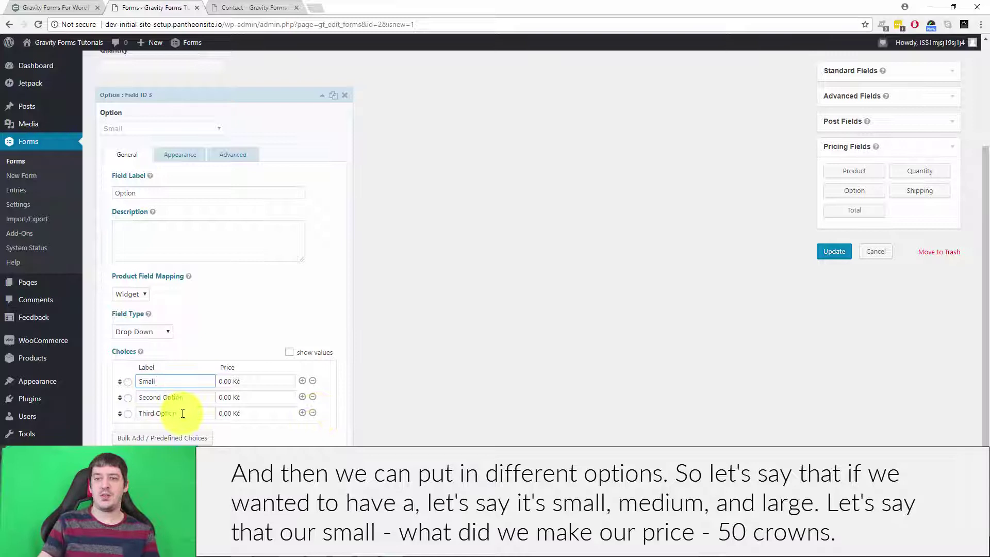
{"action": "left_click_drag", "start_coordinate": [188, 398], "coordinate": [101, 397]}
{"action": "type", "text": "Medium"}
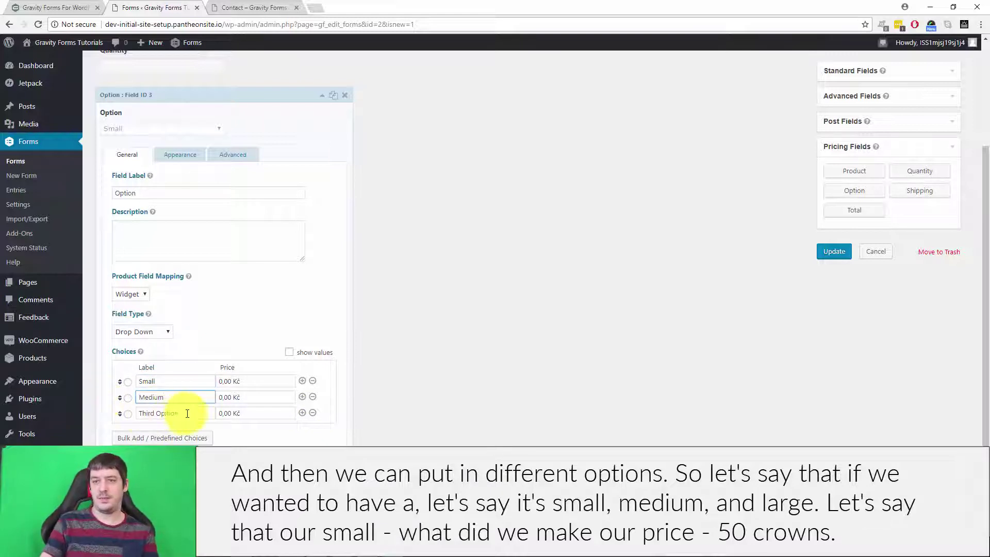
{"action": "left_click_drag", "start_coordinate": [187, 413], "coordinate": [94, 403]}
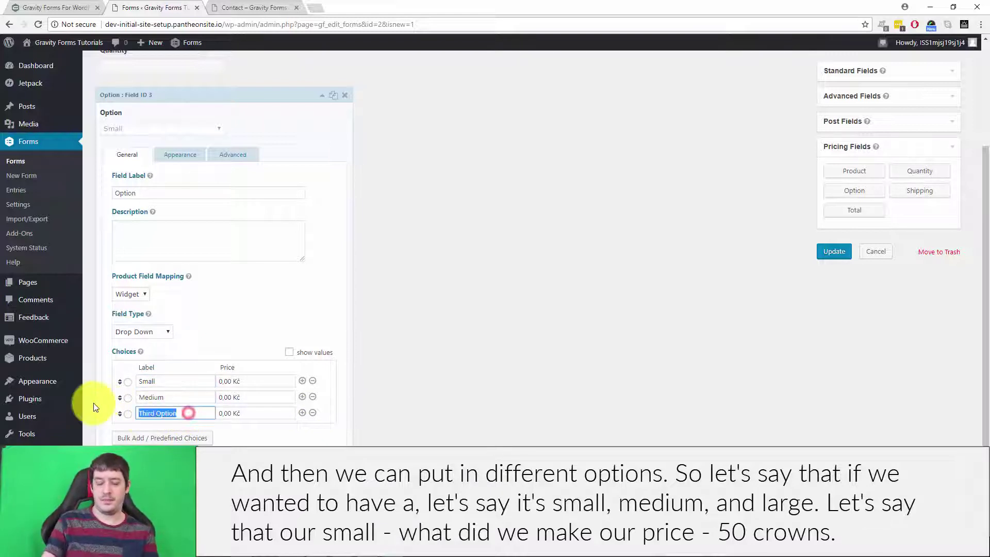
{"action": "type", "text": "Large"}
Price the Small, Medium and Large choices at 50, 100 and 200 Kč.
{"action": "left_click", "coordinate": [221, 381]}
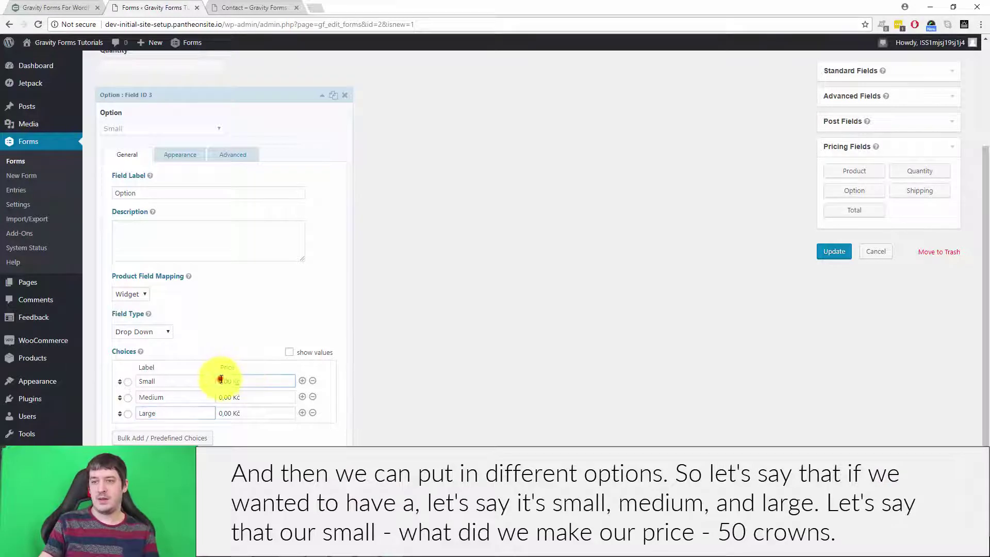
{"action": "type", "text": "50,00 Kč"}
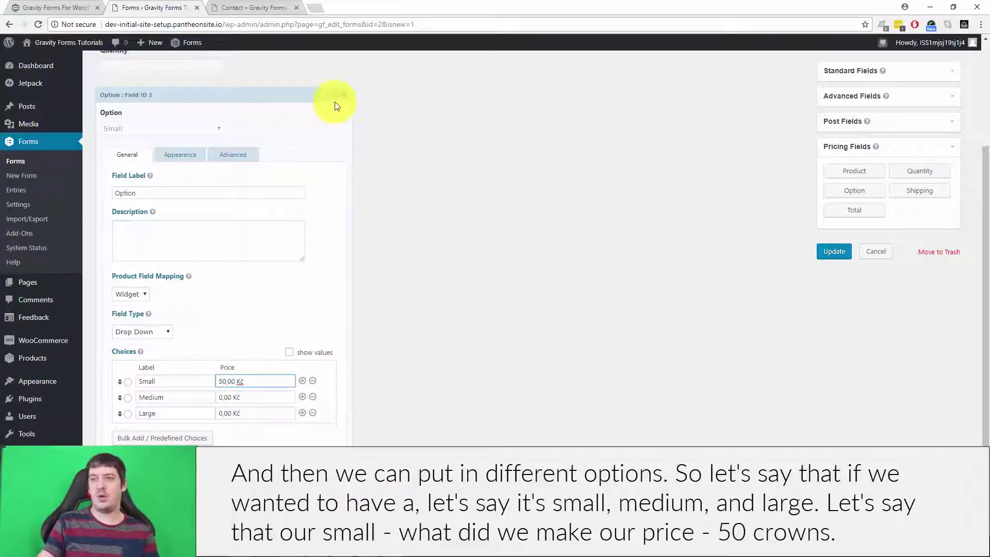
{"action": "scroll", "coordinate": [199, 166], "scroll_direction": "up", "scroll_amount": 3}
{"action": "left_click", "coordinate": [170, 152]}
{"action": "scroll", "coordinate": [298, 270], "scroll_direction": "down", "scroll_amount": 2}
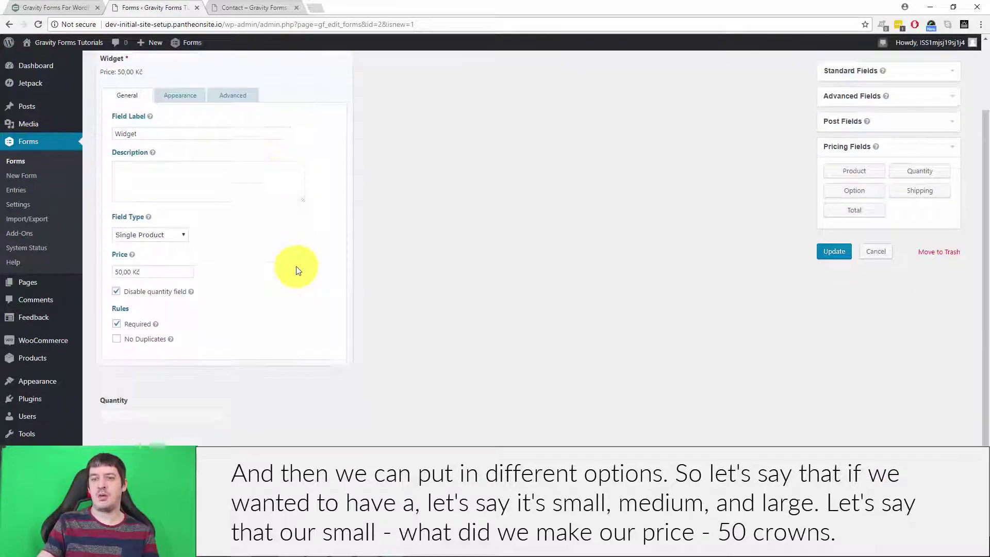
{"action": "scroll", "coordinate": [298, 270], "scroll_direction": "down", "scroll_amount": 1}
{"action": "left_click", "coordinate": [206, 427]}
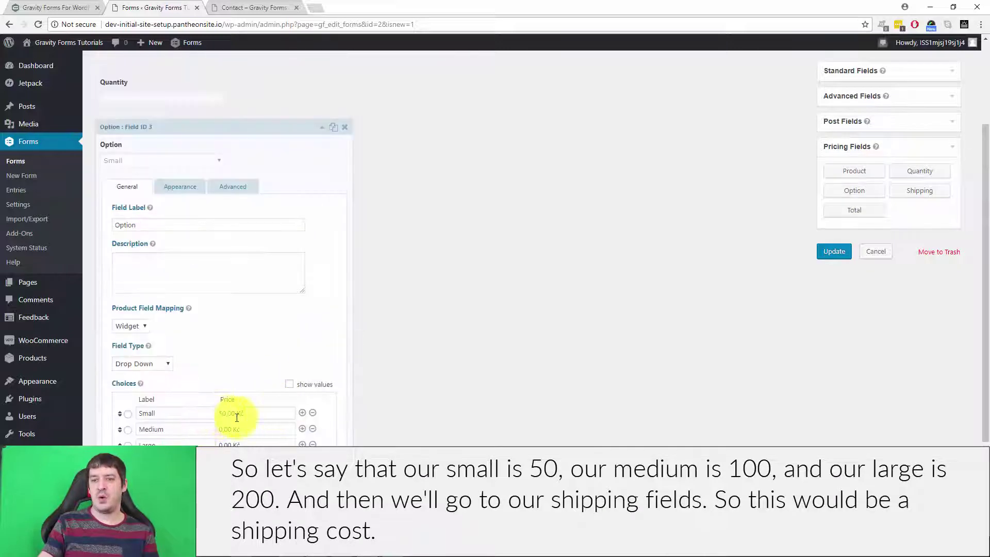
{"action": "left_click", "coordinate": [222, 428]}
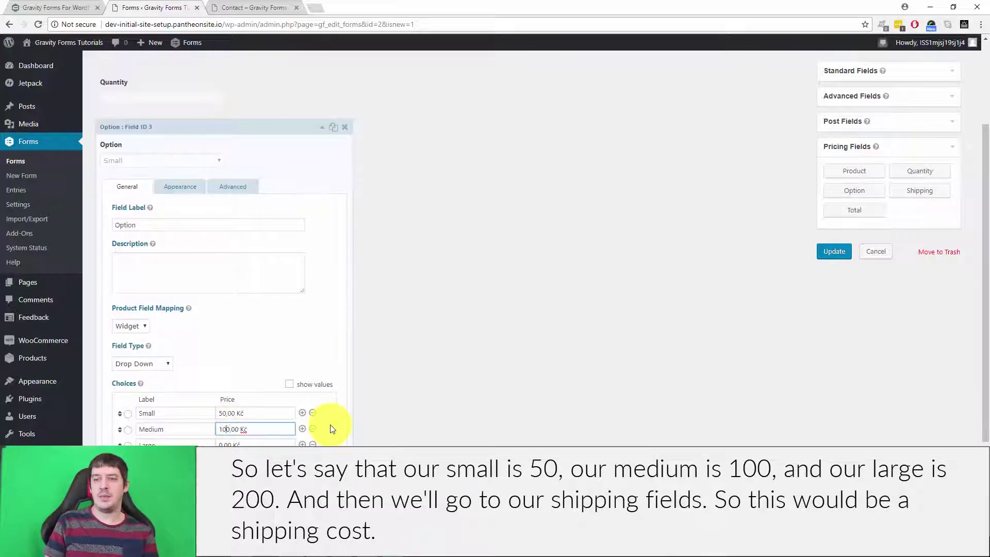
{"action": "type", "text": "100"}
{"action": "key", "text": "BackSpace"}
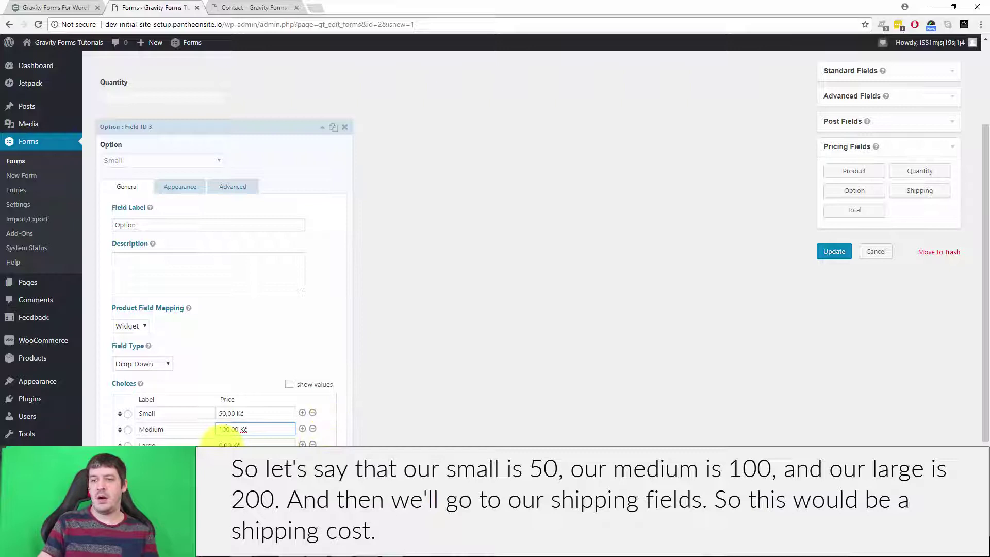
{"action": "left_click", "coordinate": [217, 443]}
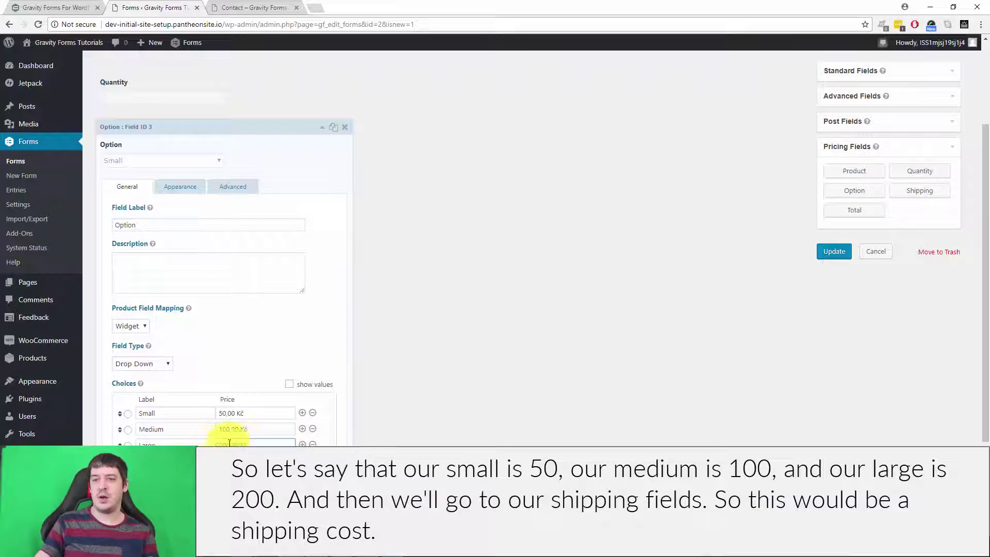
{"action": "left_click", "coordinate": [544, 382]}
{"action": "scroll", "coordinate": [465, 264], "scroll_direction": "down", "scroll_amount": 1}
{"action": "scroll", "coordinate": [465, 264], "scroll_direction": "down", "scroll_amount": 1}
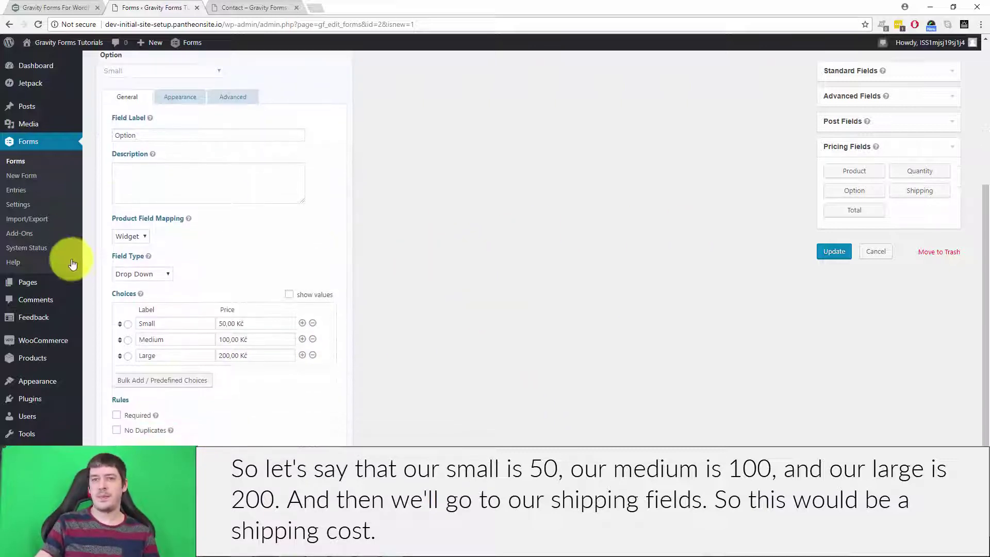
{"action": "mouse_move", "coordinate": [149, 258]}
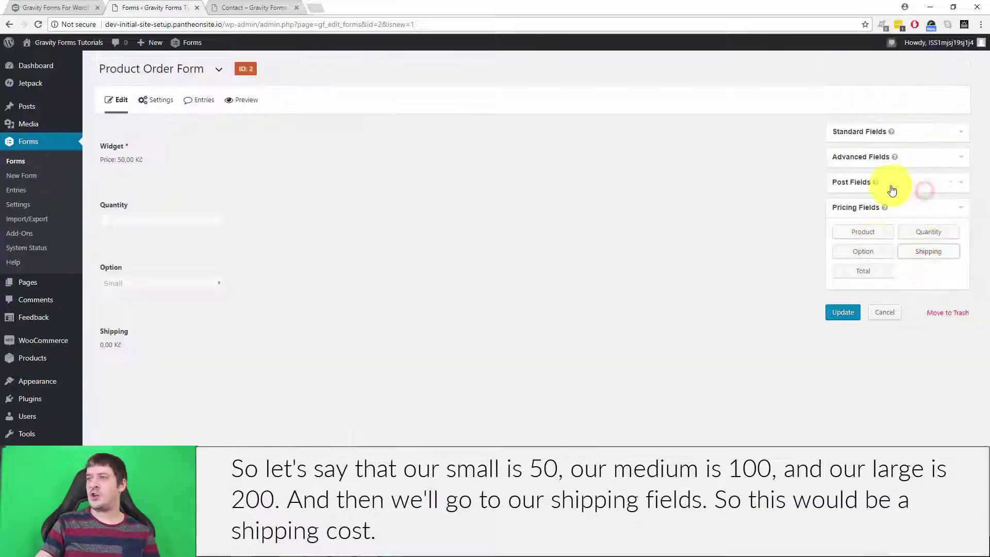
Set the Shipping field's price to 100 Kč.
{"action": "left_click", "coordinate": [165, 341]}
{"action": "scroll", "coordinate": [464, 314], "scroll_direction": "down", "scroll_amount": 2}
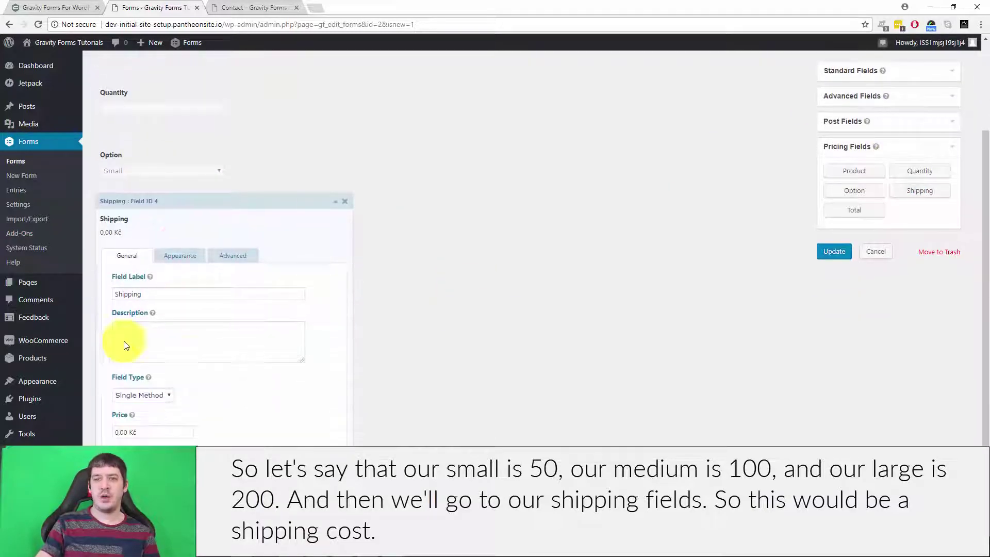
{"action": "left_click", "coordinate": [167, 393]}
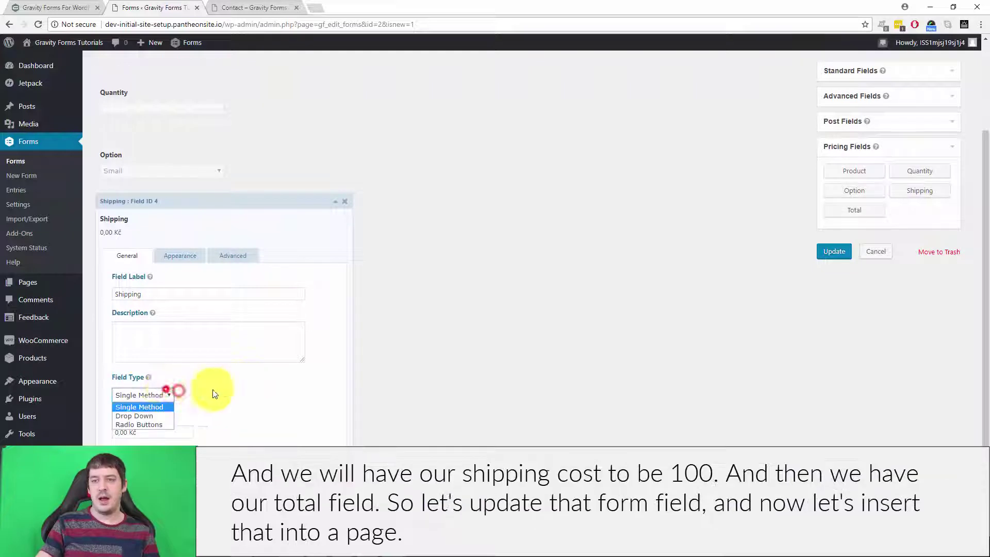
{"action": "left_click", "coordinate": [196, 348]}
{"action": "left_click_drag", "start_coordinate": [116, 432], "coordinate": [119, 431]}
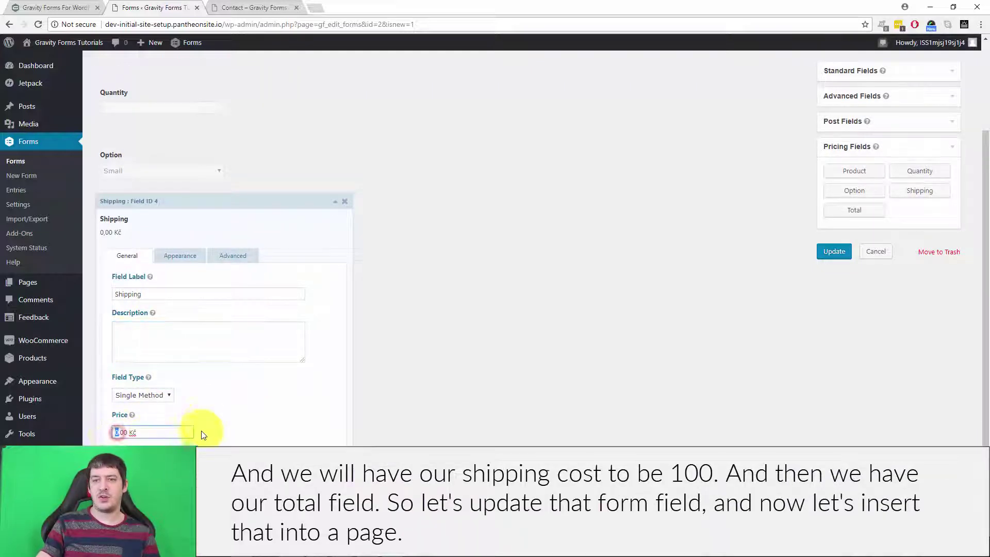
{"action": "type", "text": "100"}
{"action": "left_click", "coordinate": [534, 383]}
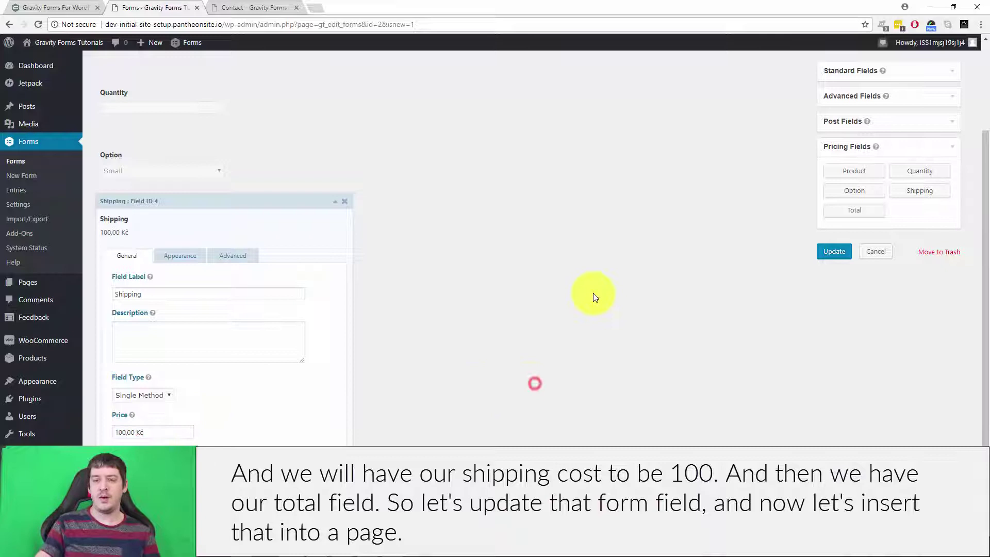
{"action": "left_click", "coordinate": [335, 201]}
Add a Total field and update the form.
{"action": "left_click", "coordinate": [871, 273]}
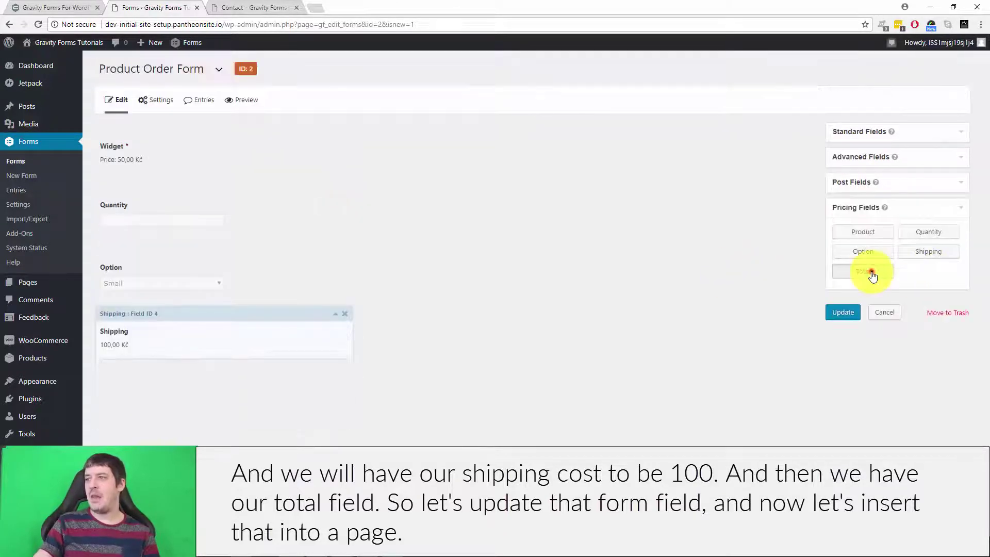
{"action": "left_click", "coordinate": [843, 313]}
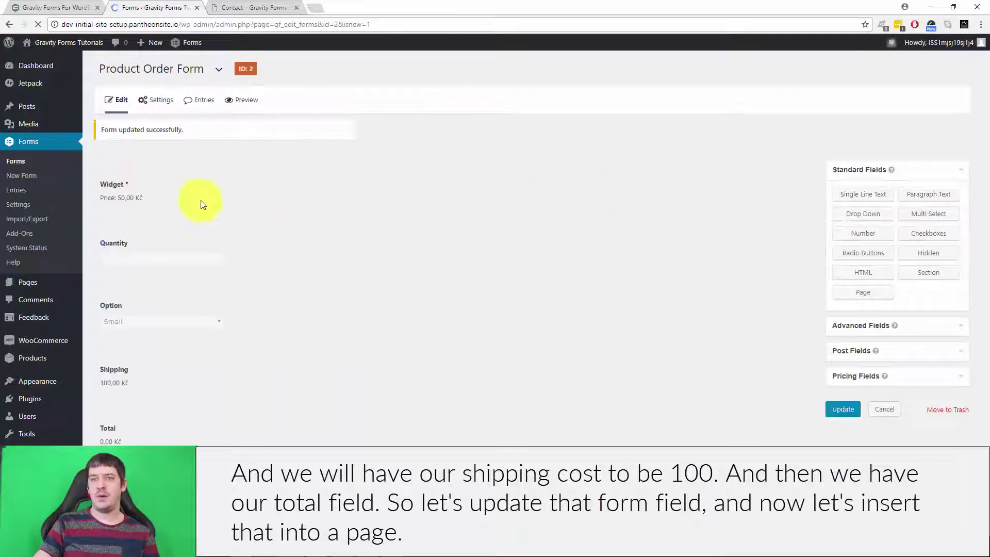
{"action": "left_click", "coordinate": [265, 250]}
{"action": "scroll", "coordinate": [548, 247], "scroll_direction": "down", "scroll_amount": 4}
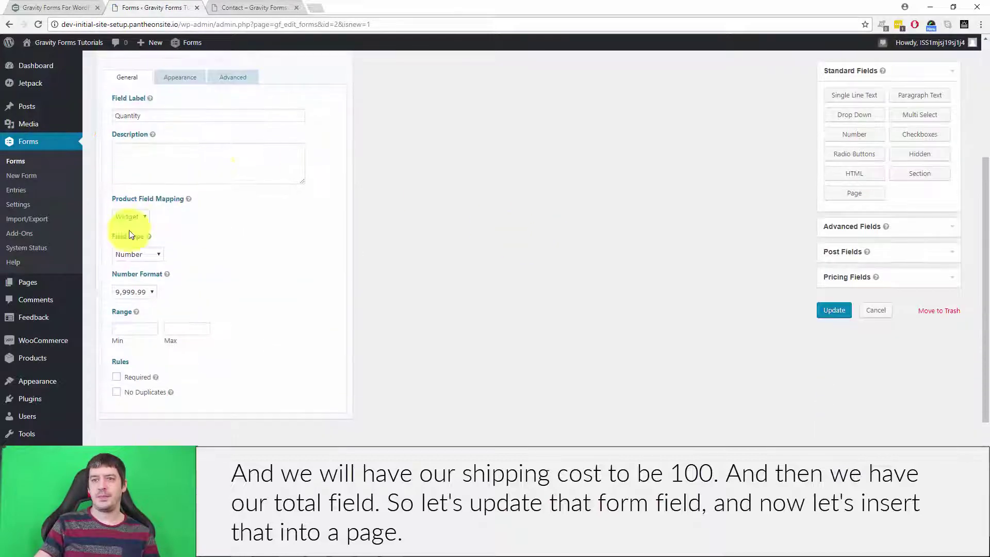
{"action": "scroll", "coordinate": [129, 235], "scroll_direction": "up", "scroll_amount": 4}
{"action": "left_click", "coordinate": [338, 225]}
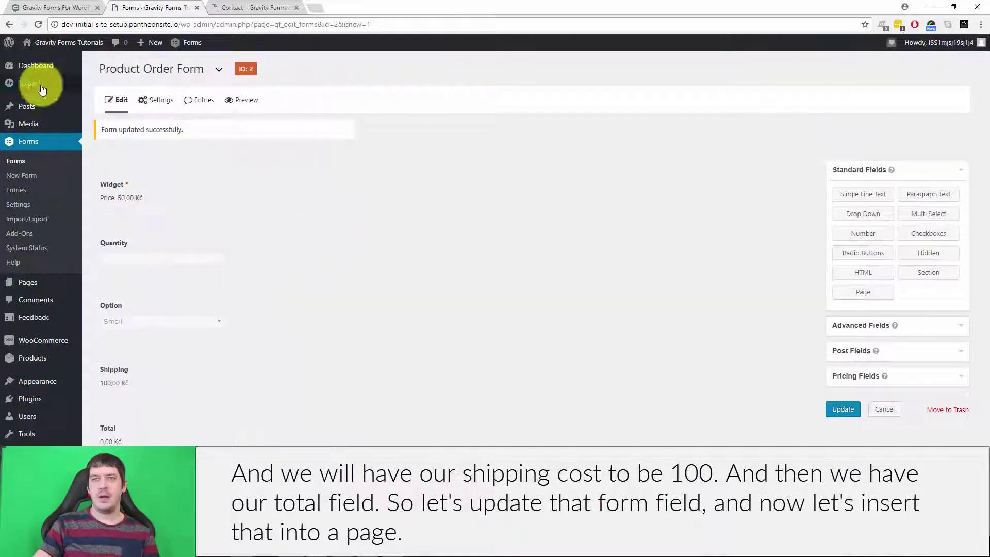
Start a new WordPress page titled 'Product Order Form'.
{"action": "left_click", "coordinate": [19, 280]}
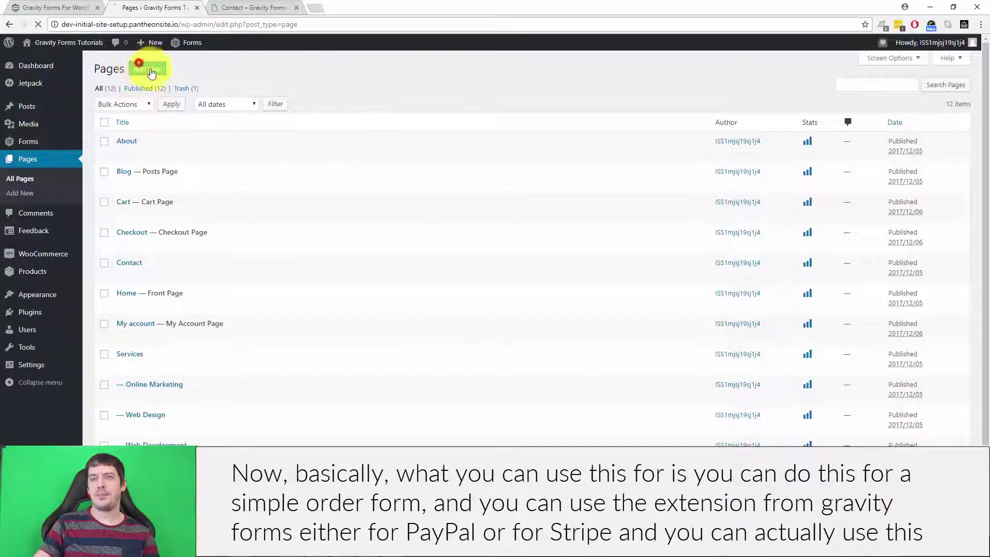
{"action": "left_click", "coordinate": [147, 68]}
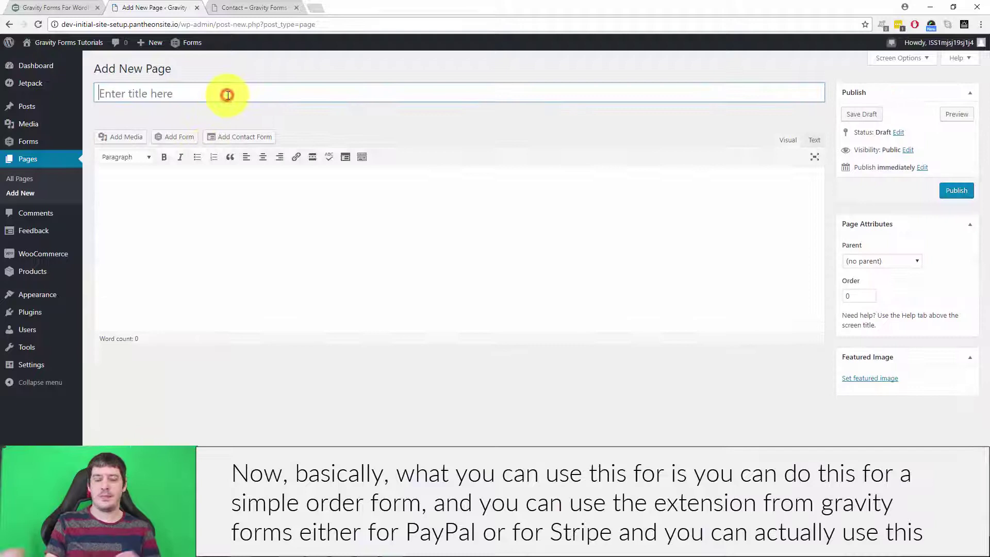
{"action": "type", "text": "Product Order Form"}
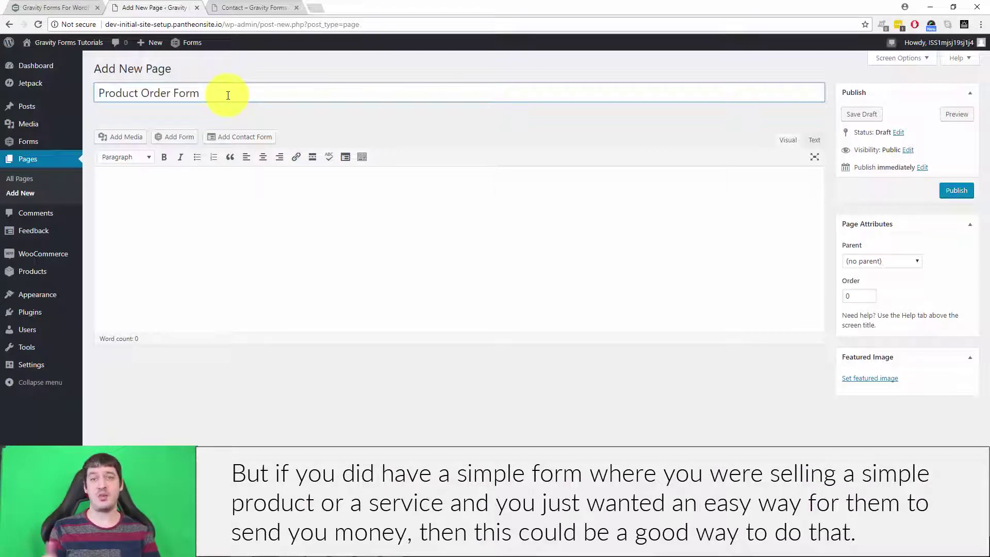
Embed the Product Order Form in the page, publish it, and open the live page.
{"action": "left_click", "coordinate": [406, 232]}
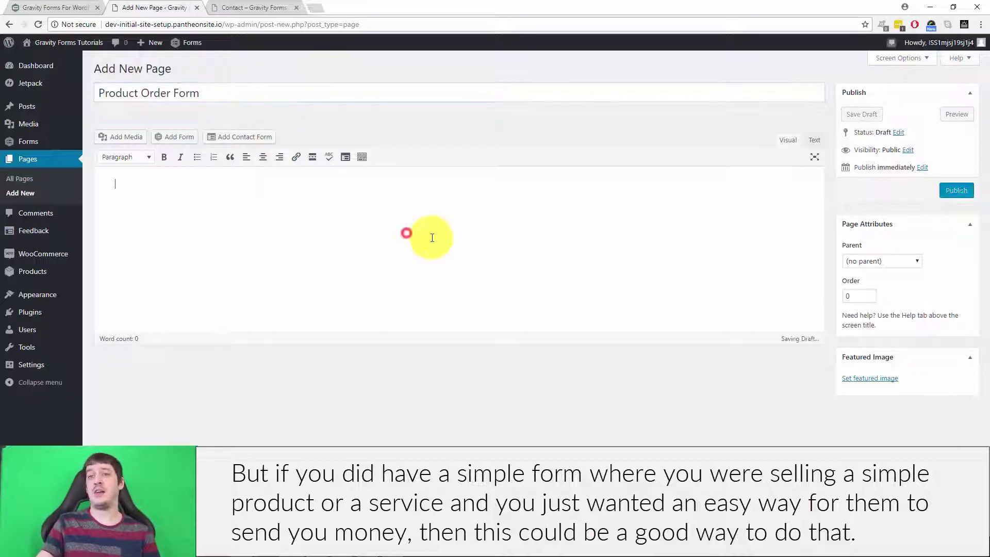
{"action": "left_click", "coordinate": [174, 136]}
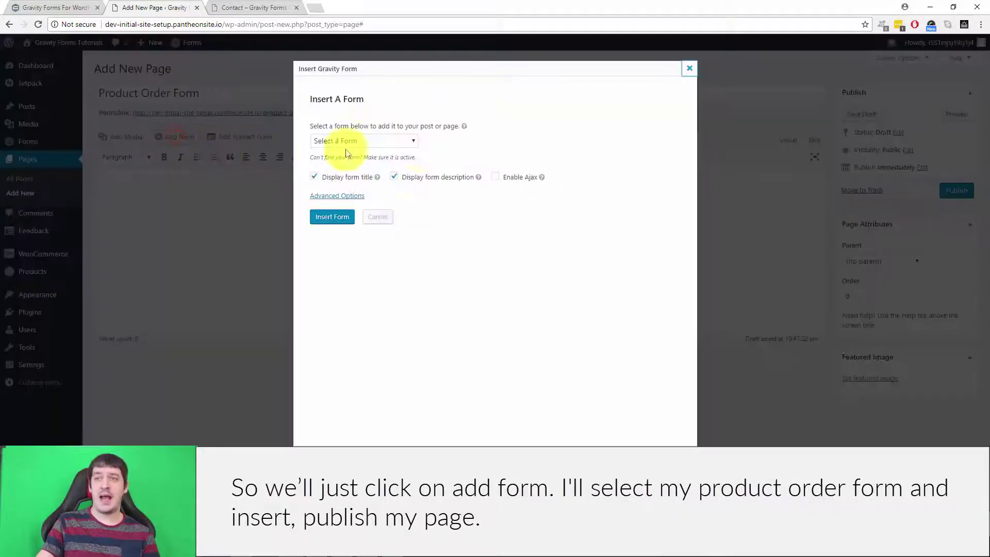
{"action": "left_click", "coordinate": [380, 138]}
{"action": "left_click", "coordinate": [375, 163]}
{"action": "left_click", "coordinate": [332, 216]}
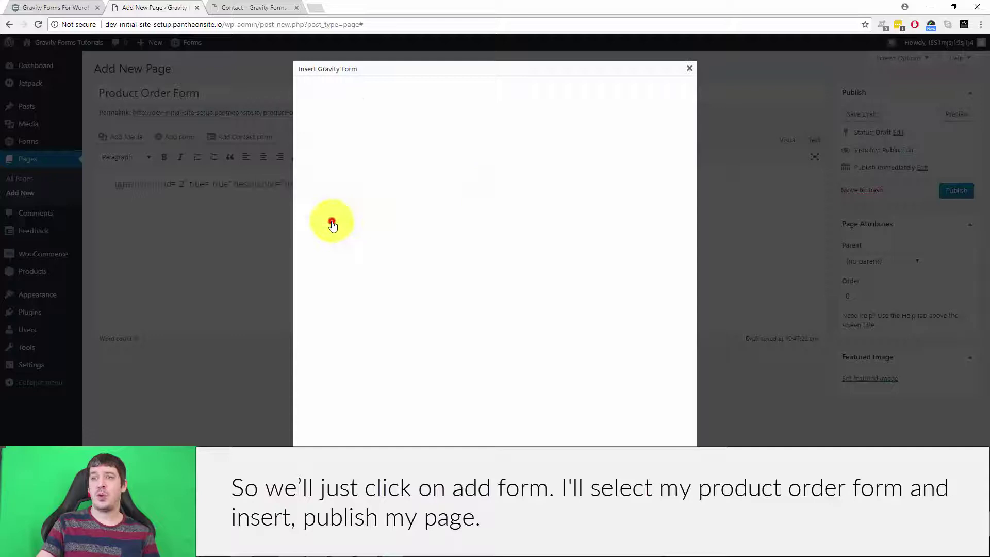
{"action": "left_click", "coordinate": [958, 191]}
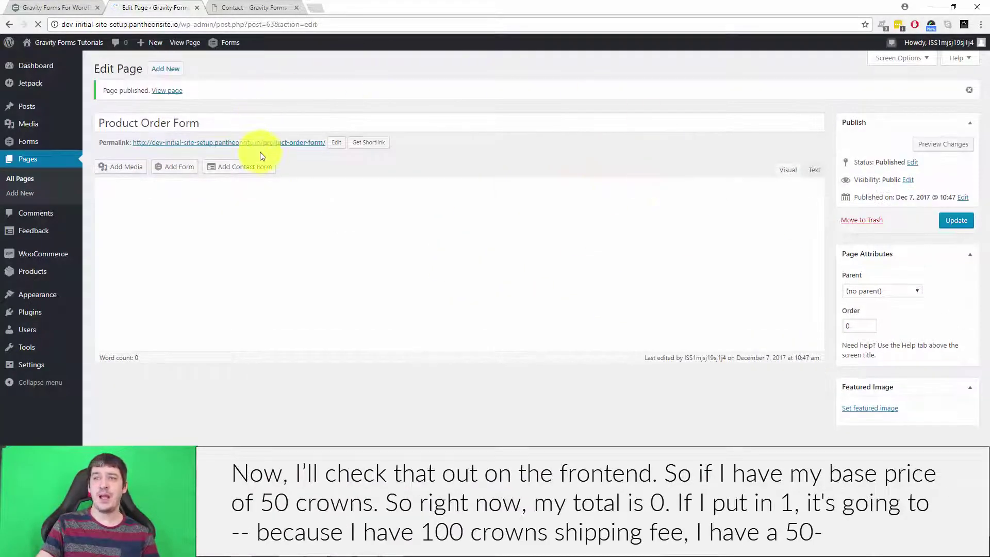
{"action": "left_click", "coordinate": [261, 142], "text": "ctrl"}
On the live form, enter quantity 1, clear it, then re-enter 1 so Total shows 200,00 Kč.
{"action": "left_click", "coordinate": [261, 7]}
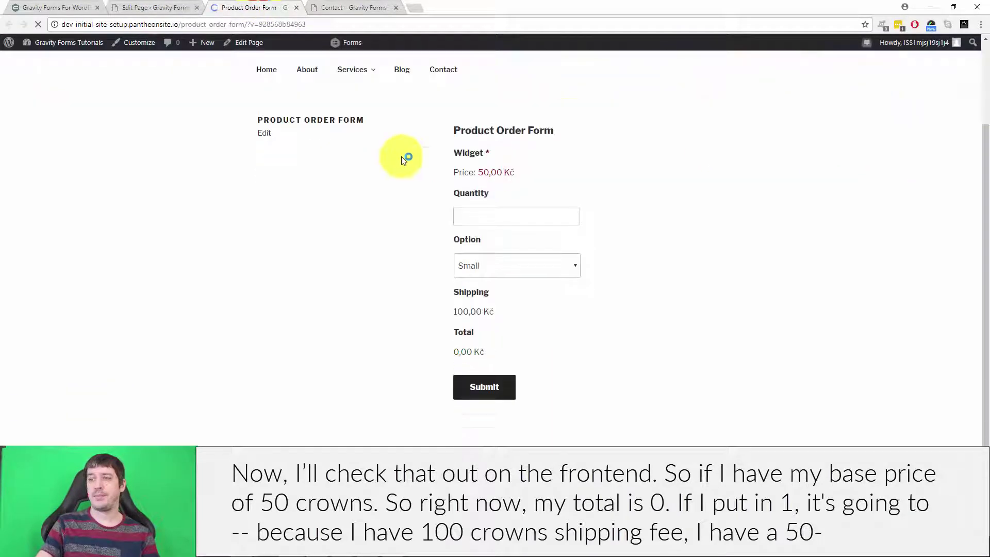
{"action": "left_click", "coordinate": [522, 212]}
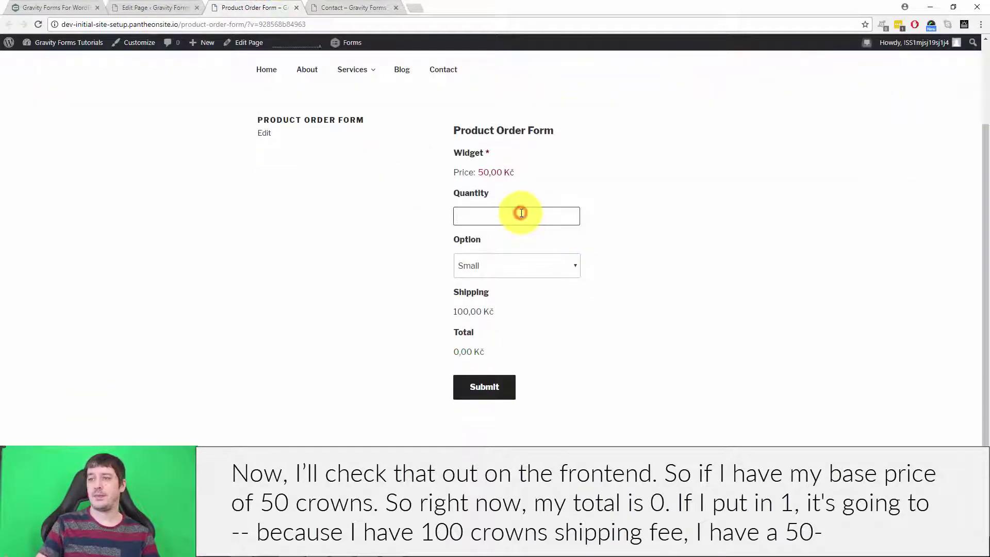
{"action": "type", "text": "1"}
{"action": "left_click", "coordinate": [678, 202]}
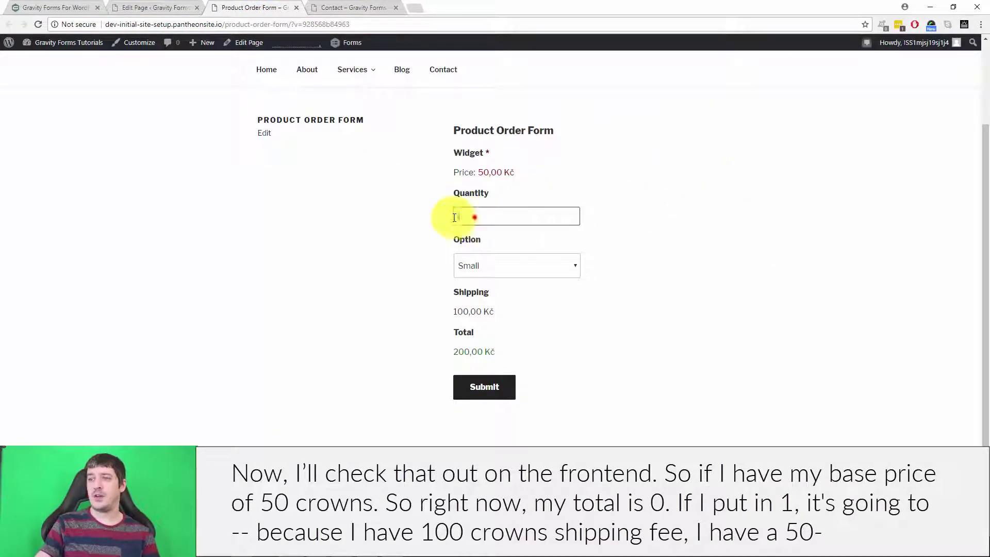
{"action": "double_click", "coordinate": [474, 215]}
{"action": "key", "text": "BackSpace"}
{"action": "left_click", "coordinate": [738, 225]}
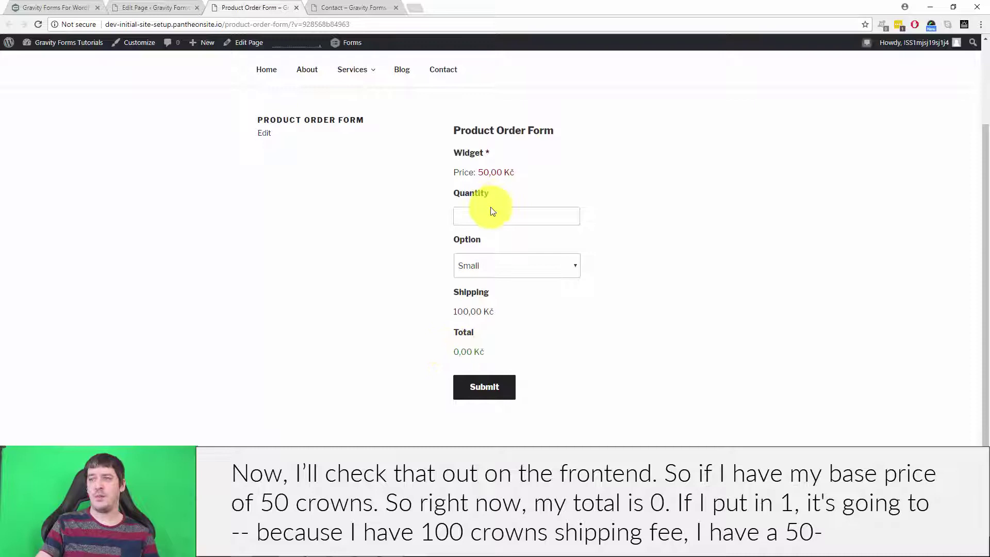
{"action": "left_click", "coordinate": [490, 221]}
{"action": "type", "text": "1"}
{"action": "left_click", "coordinate": [822, 204]}
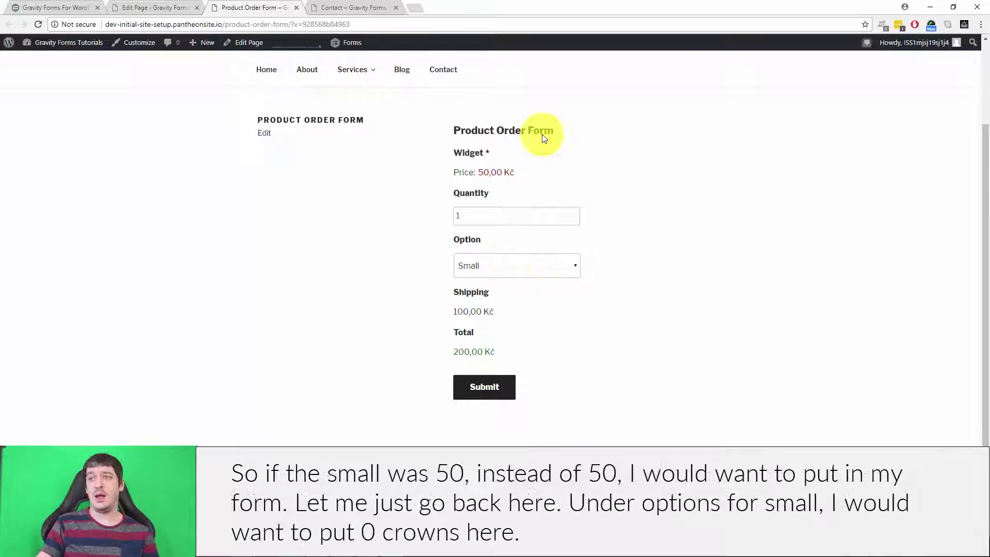
{"action": "left_click", "coordinate": [62, 7]}
{"action": "left_click", "coordinate": [154, 7]}
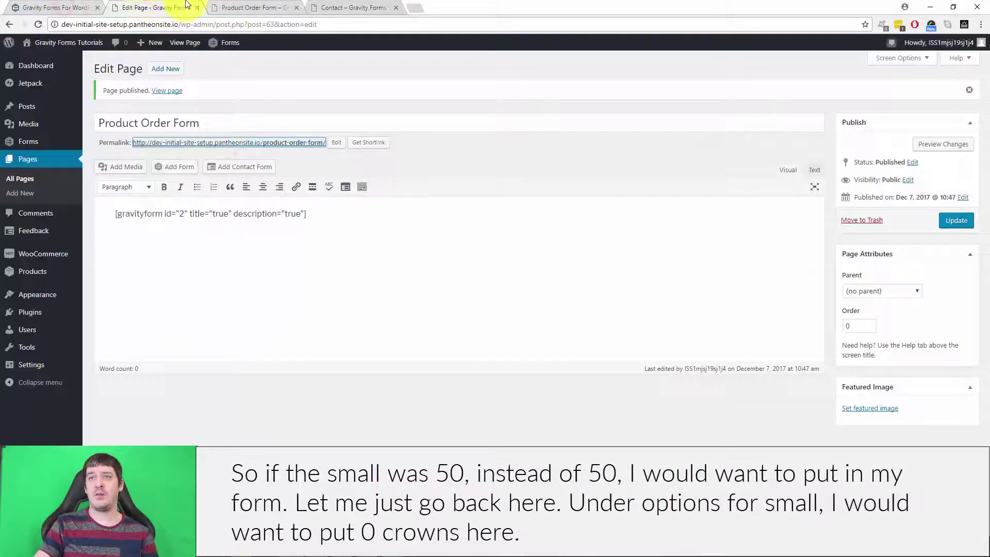
{"action": "left_click", "coordinate": [98, 143]}
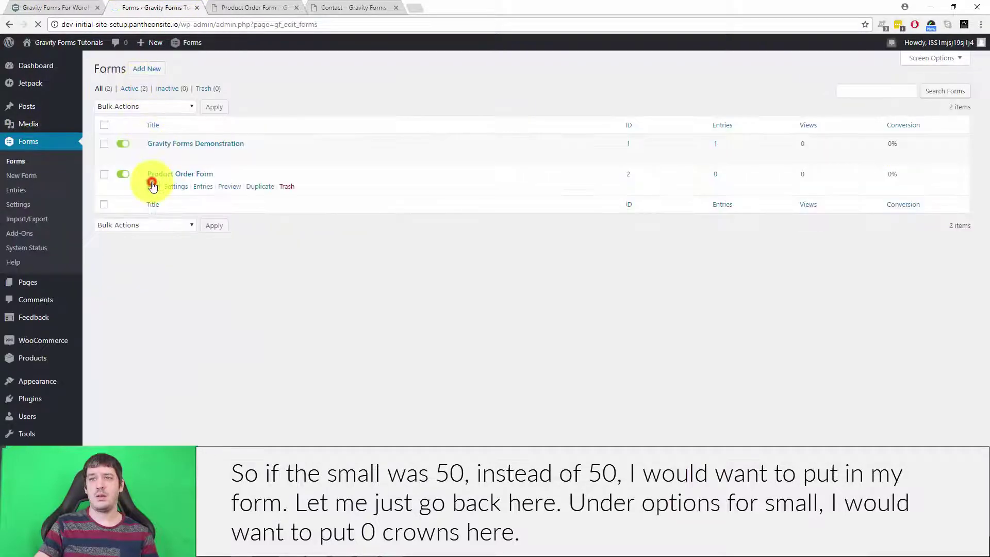
{"action": "left_click", "coordinate": [151, 185]}
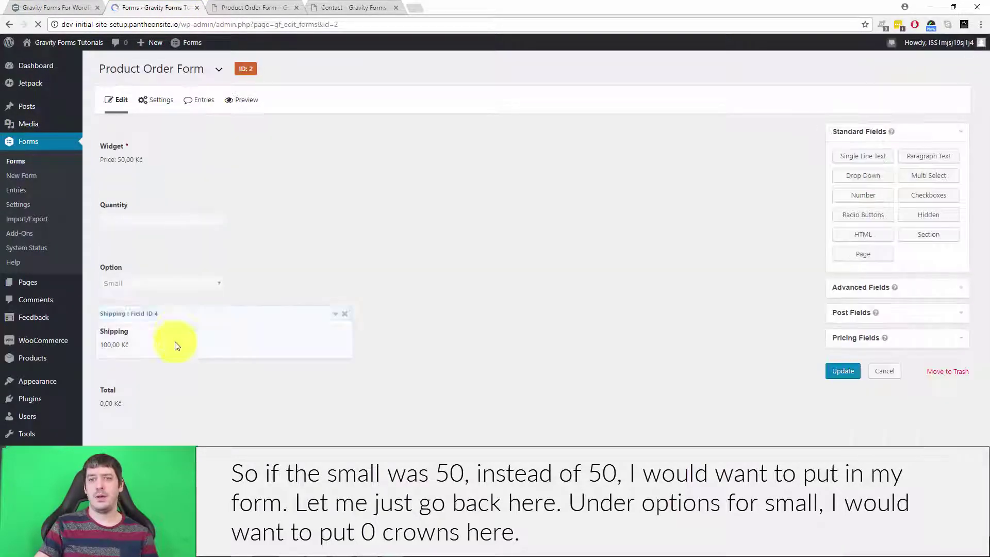
{"action": "left_click", "coordinate": [174, 273]}
{"action": "scroll", "coordinate": [178, 278], "scroll_direction": "down", "scroll_amount": 3}
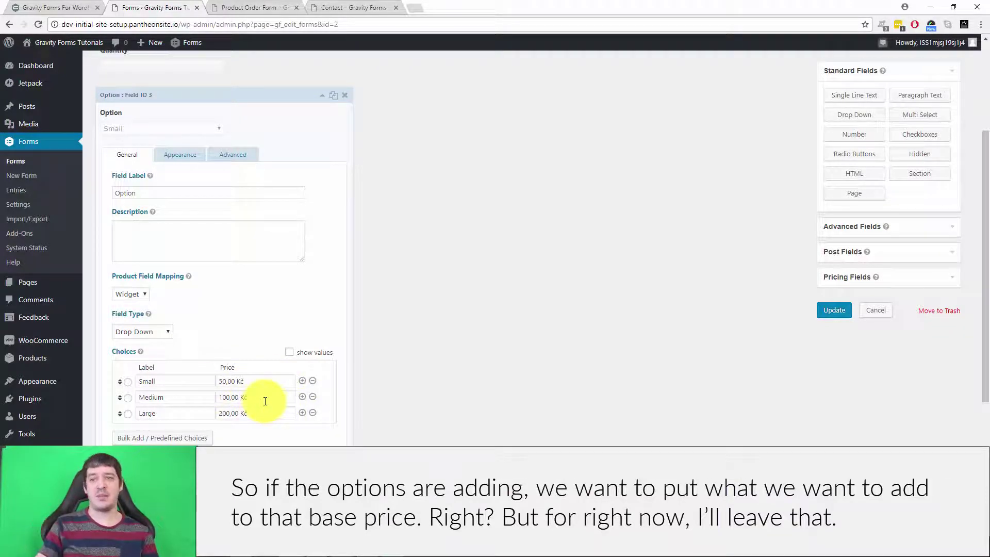
{"action": "left_click", "coordinate": [257, 7]}
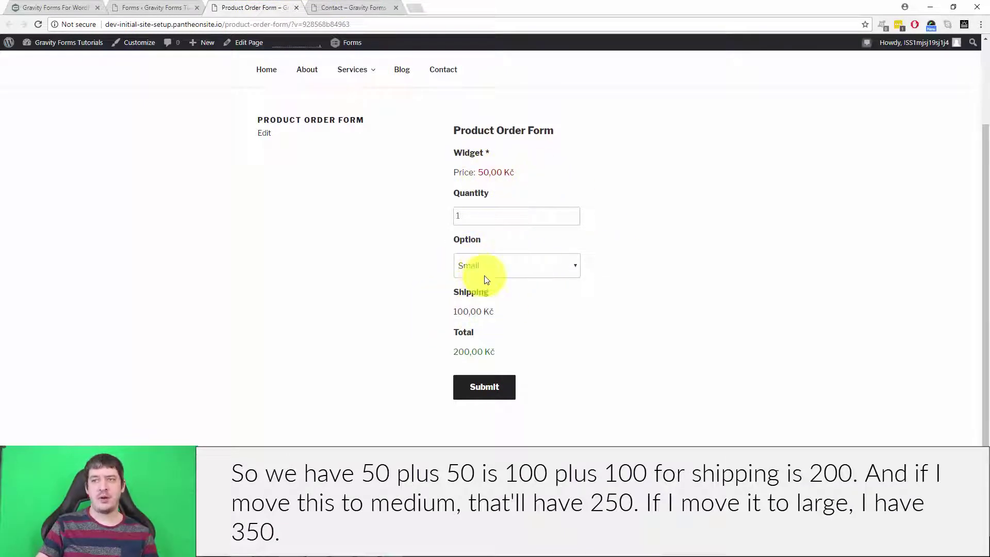
Switch the option to Medium then Large, set quantity 2, and return to the form editor.
{"action": "left_click", "coordinate": [514, 266]}
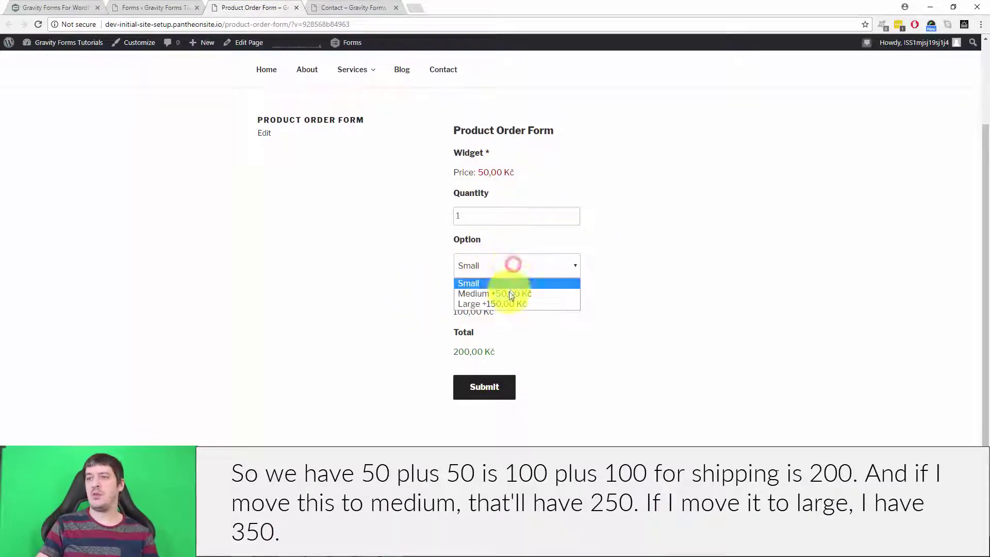
{"action": "left_click", "coordinate": [510, 293]}
{"action": "left_click", "coordinate": [508, 266]}
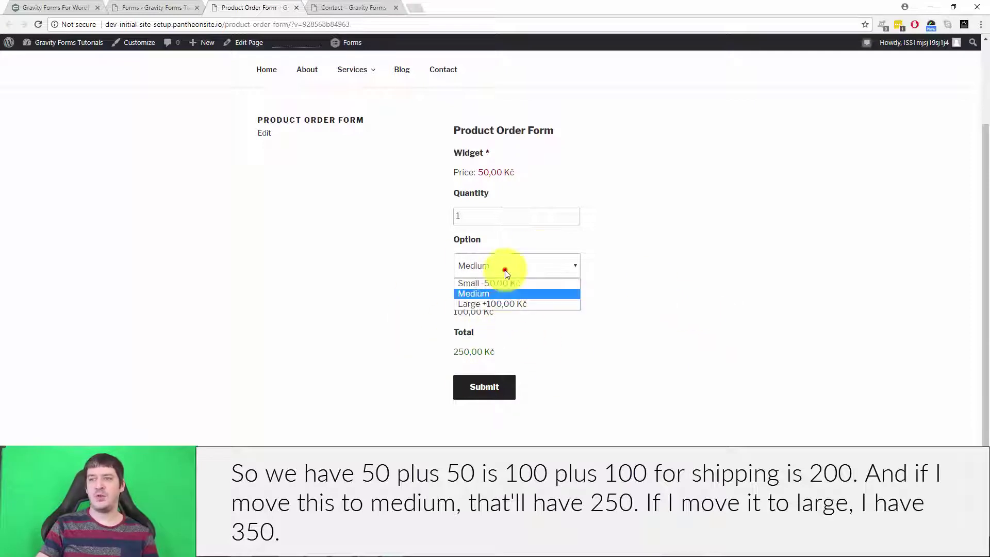
{"action": "left_click", "coordinate": [510, 304]}
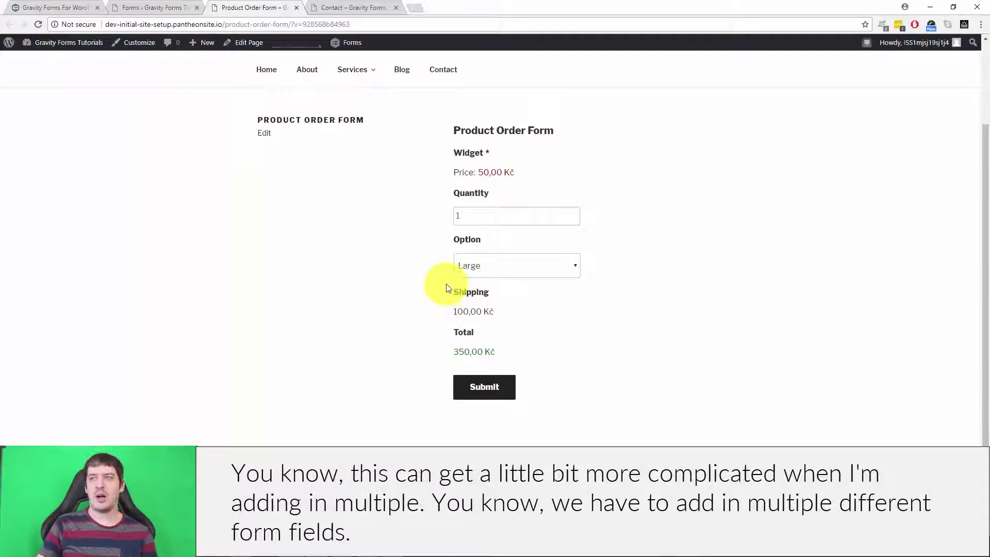
{"action": "double_click", "coordinate": [457, 217]}
{"action": "type", "text": "2"}
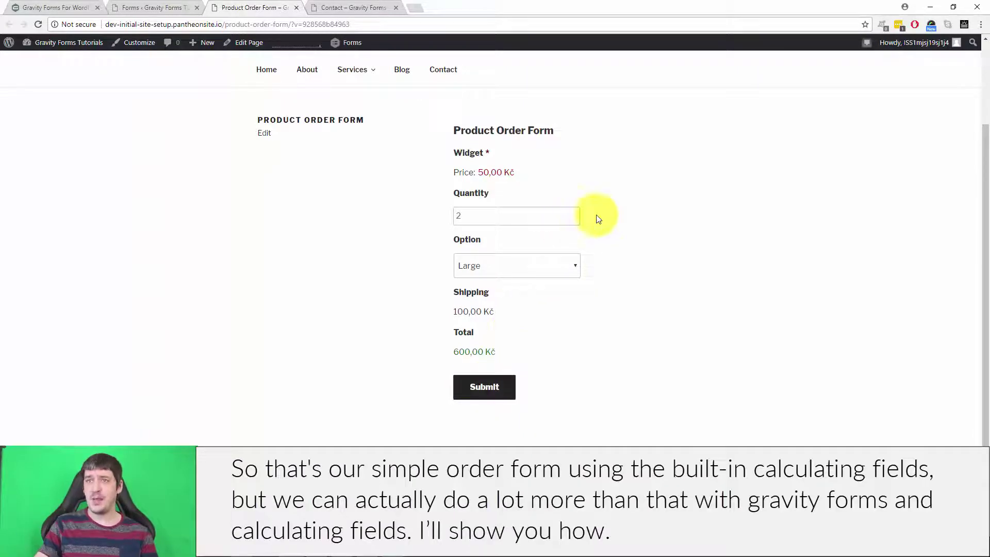
{"action": "left_click", "coordinate": [135, 7]}
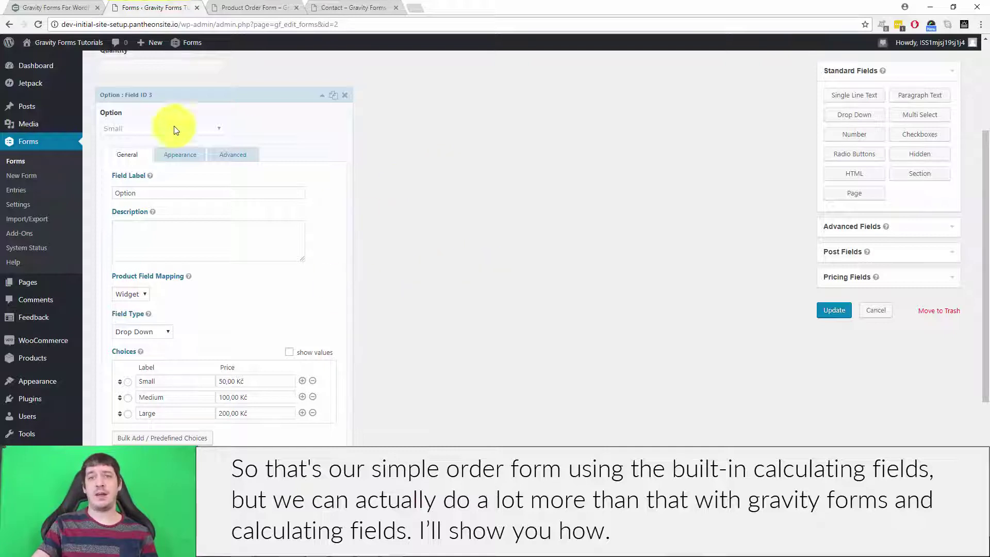
Create a new form titled 'Quiz' (ID 3) from the Forms list.
{"action": "left_click", "coordinate": [26, 163]}
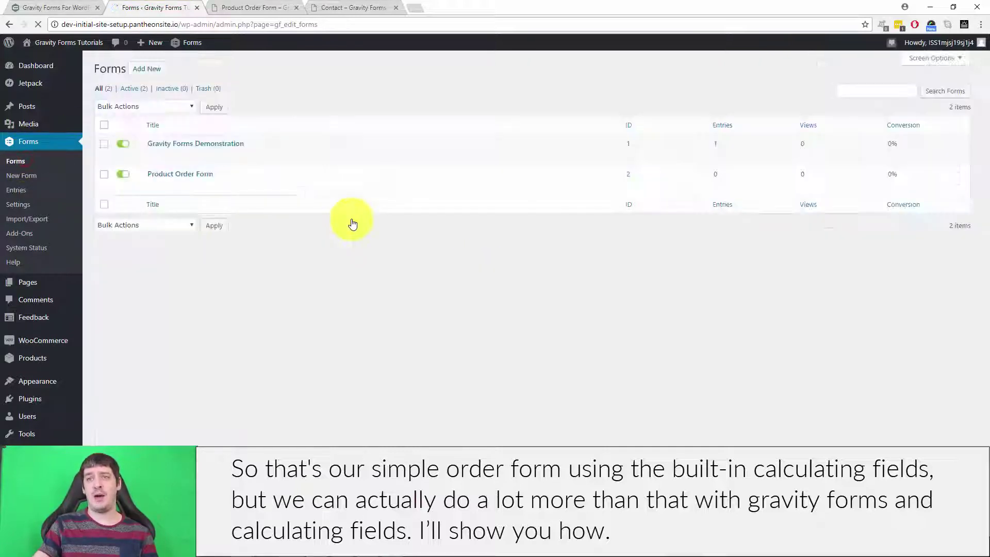
{"action": "left_click", "coordinate": [146, 68]}
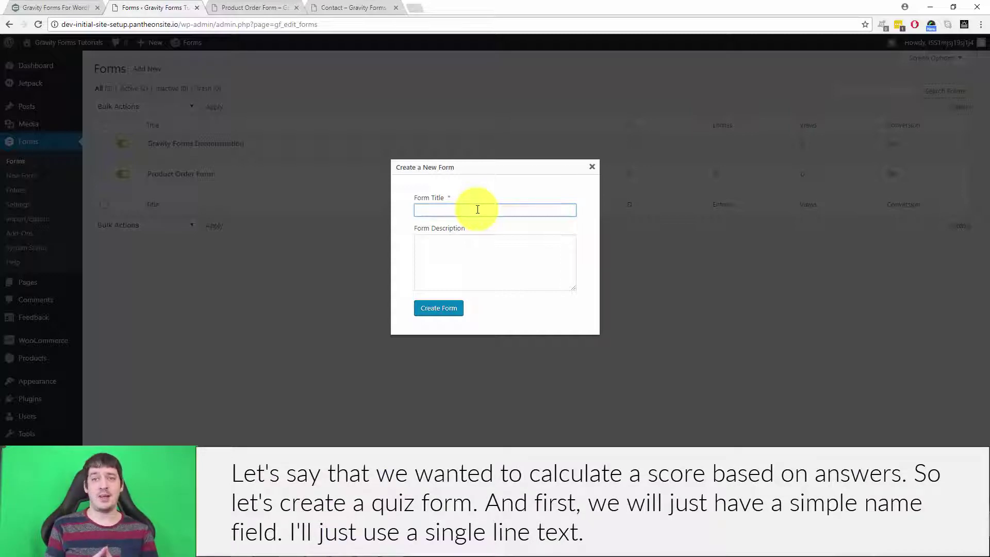
{"action": "type", "text": "Quiz"}
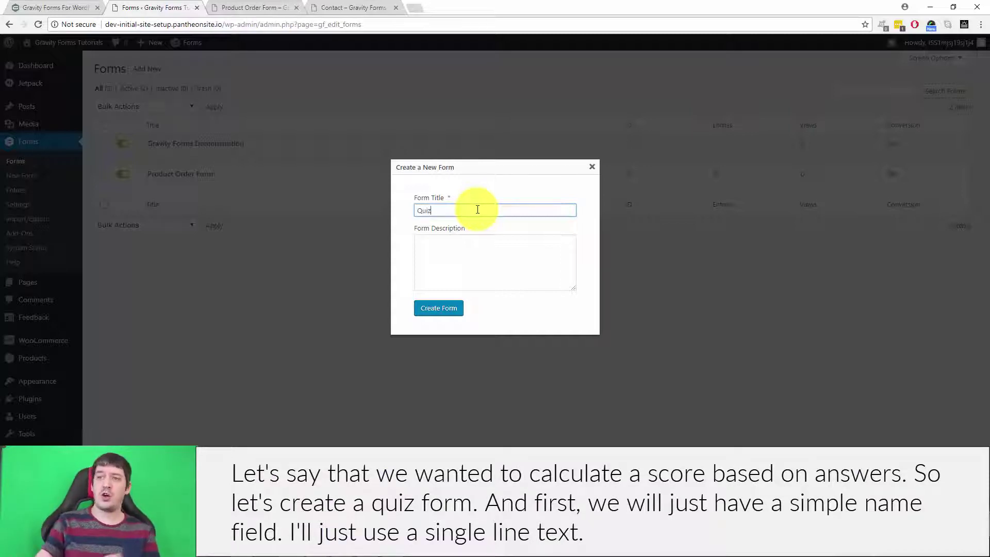
{"action": "left_click", "coordinate": [440, 307]}
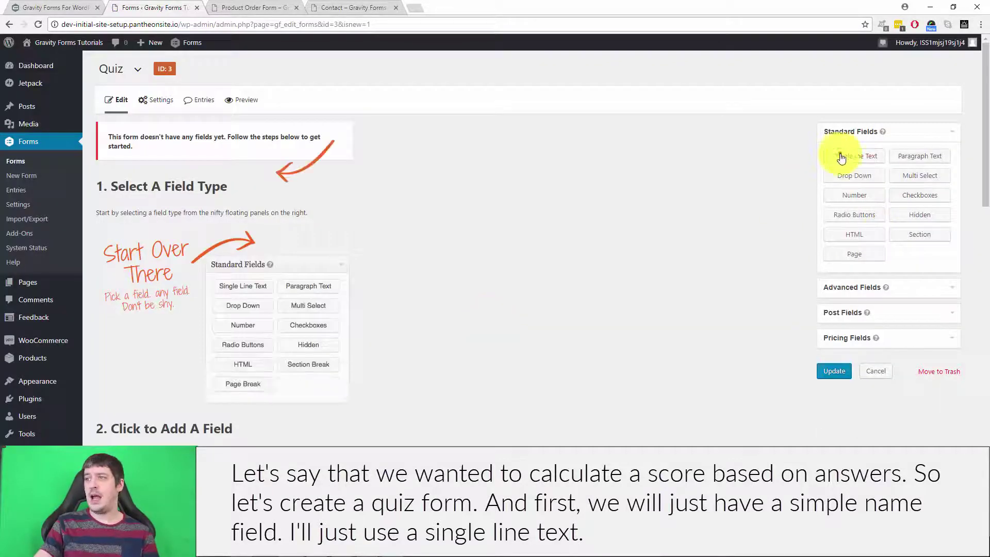
{"action": "left_click", "coordinate": [839, 154]}
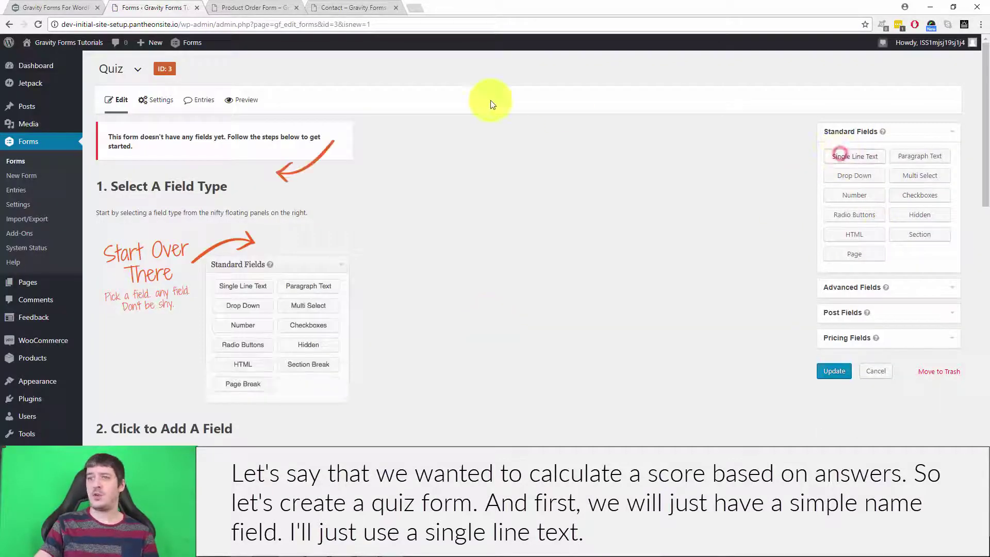
Add a single-line text field to the Quiz form and label it 'Name'.
{"action": "left_click", "coordinate": [850, 155]}
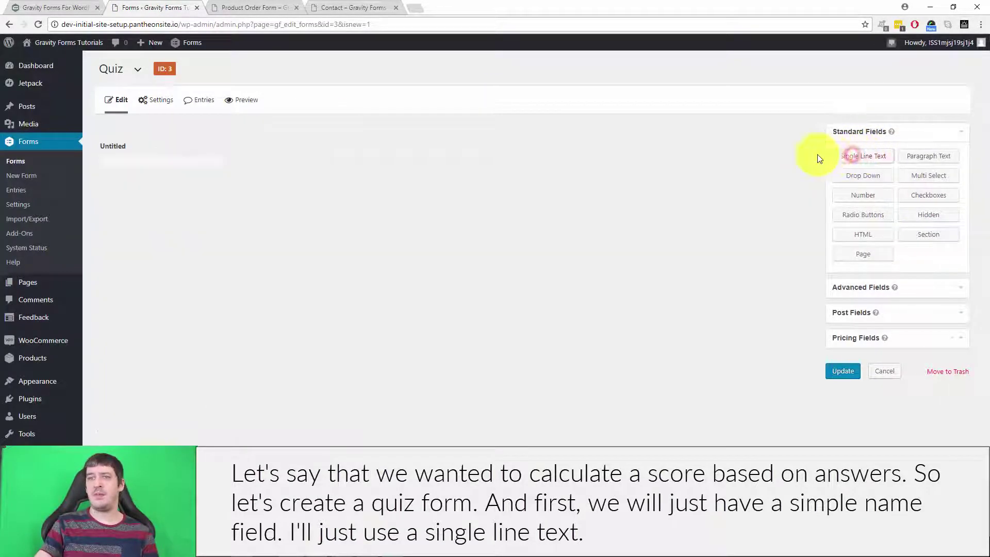
{"action": "left_click", "coordinate": [177, 150]}
{"action": "left_click_drag", "start_coordinate": [153, 226], "coordinate": [95, 228]}
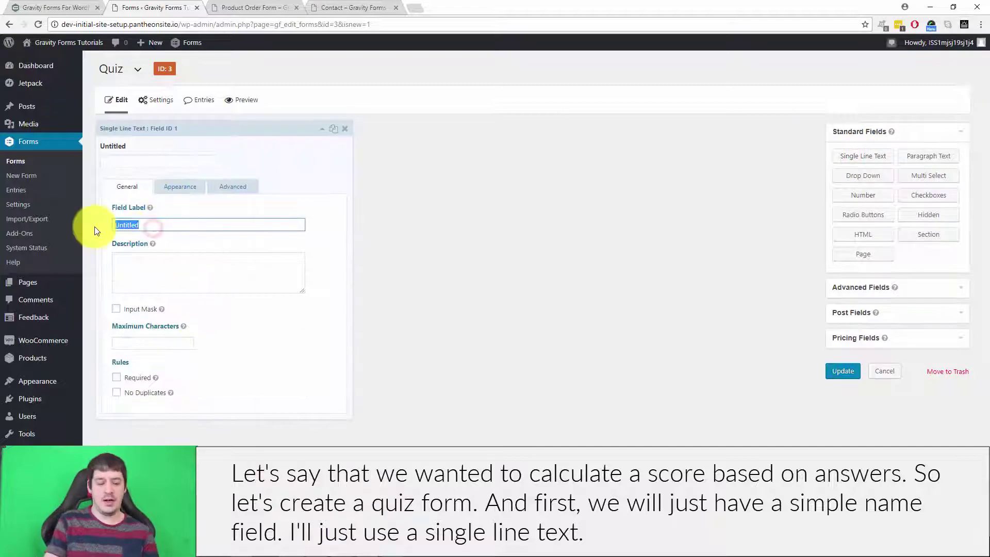
{"action": "type", "text": "Name"}
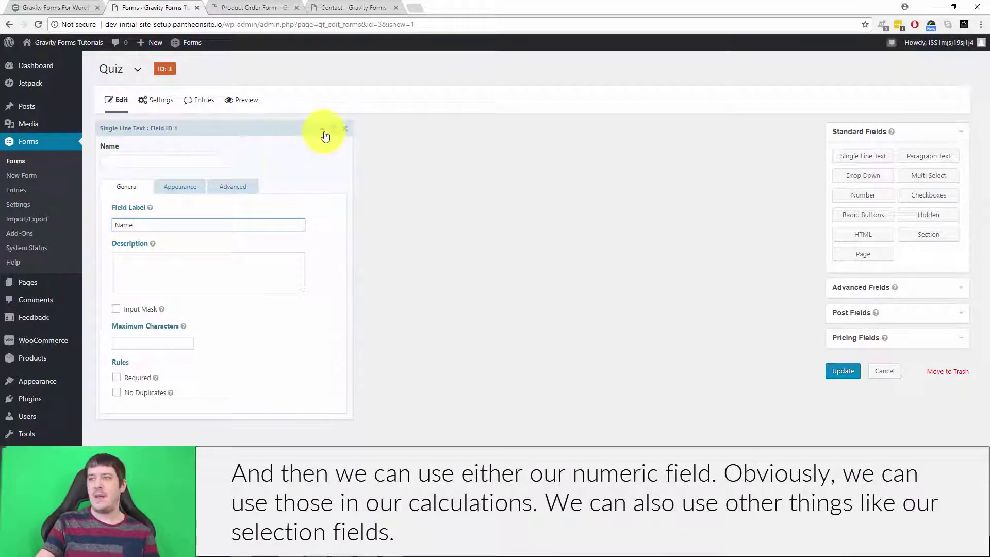
{"action": "left_click", "coordinate": [323, 131]}
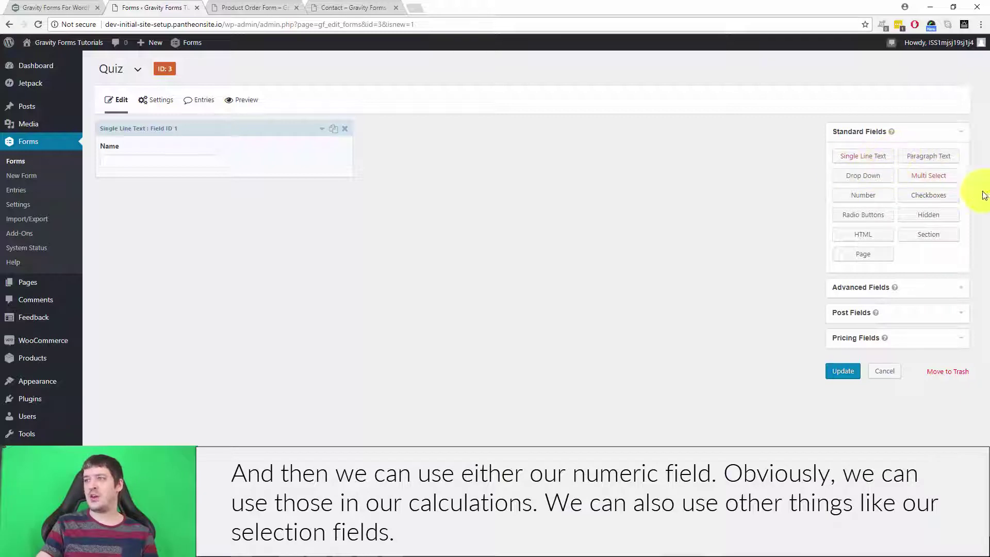
Add a Drop Down field below Name and expand its settings.
{"action": "left_click", "coordinate": [862, 176]}
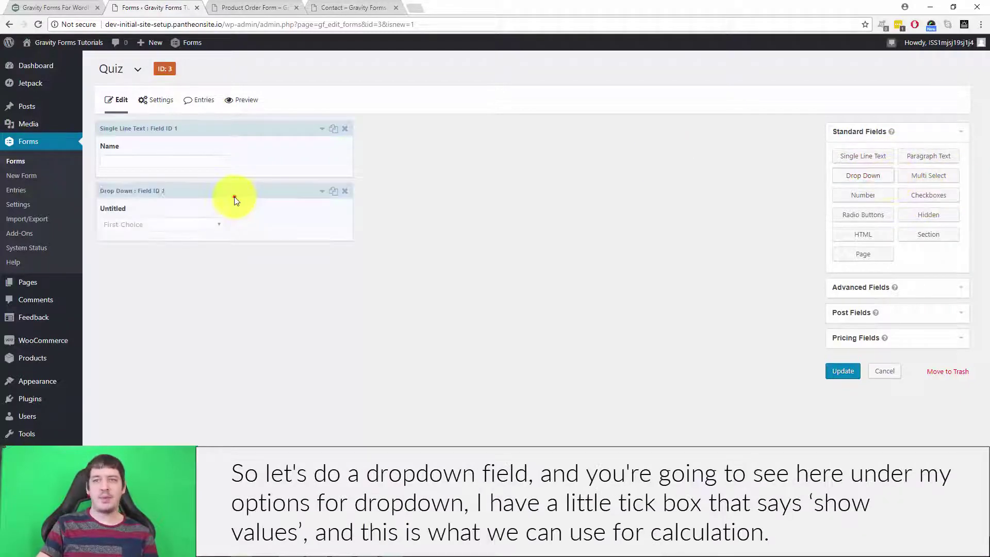
{"action": "left_click", "coordinate": [234, 200]}
{"action": "scroll", "coordinate": [517, 255], "scroll_direction": "down", "scroll_amount": 1}
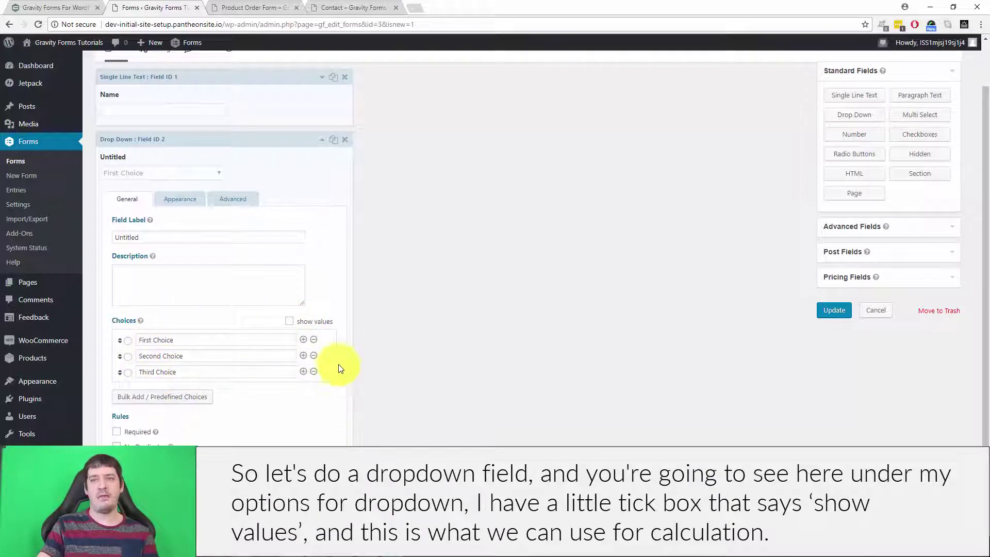
Enable show values so First, Second and Third Choice each get a matching value.
{"action": "left_click", "coordinate": [288, 322]}
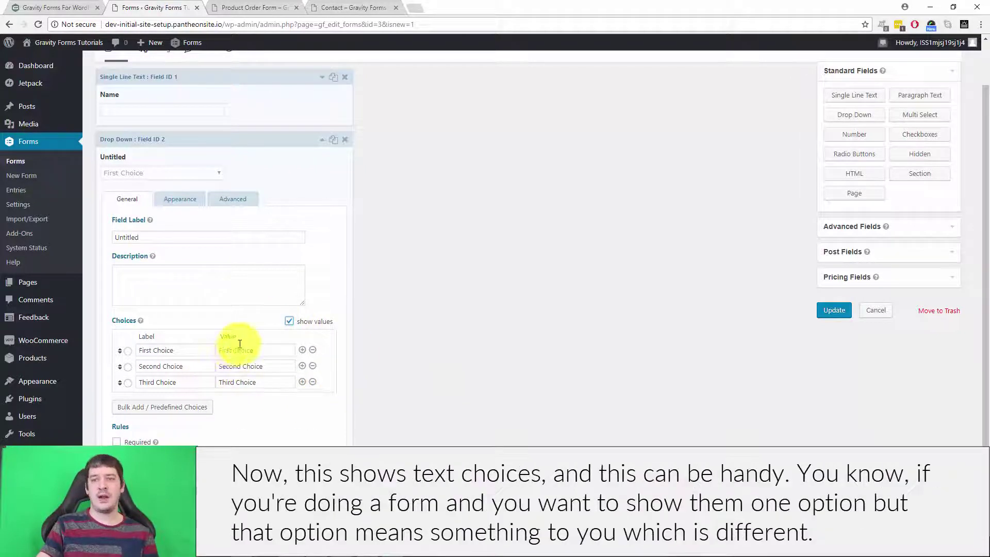
{"action": "left_click", "coordinate": [255, 350]}
{"action": "left_click_drag", "start_coordinate": [266, 366], "coordinate": [221, 381]}
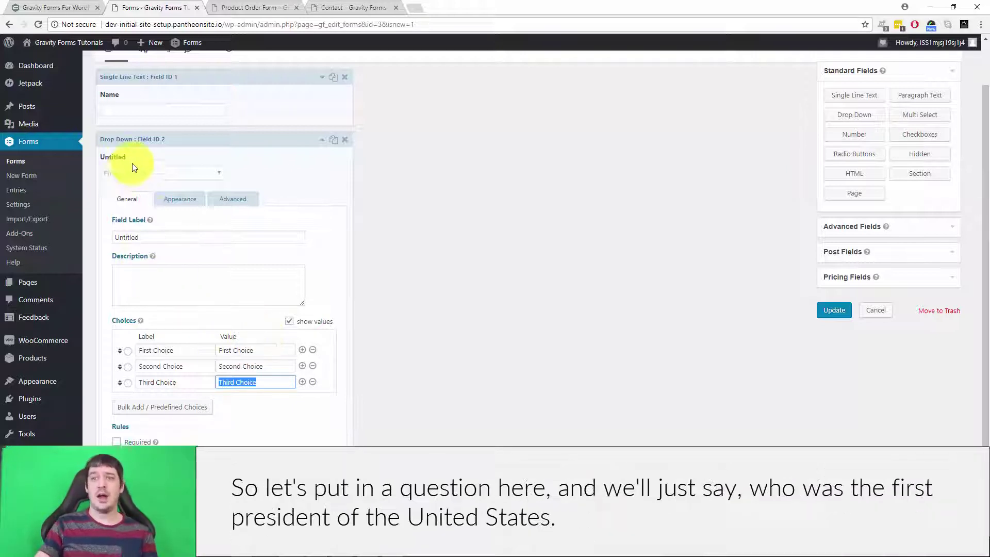
Label the dropdown 'Who was the first president of the United States?' with choices George Washington, Abraham Lincoln, King George.
{"action": "double_click", "coordinate": [123, 234]}
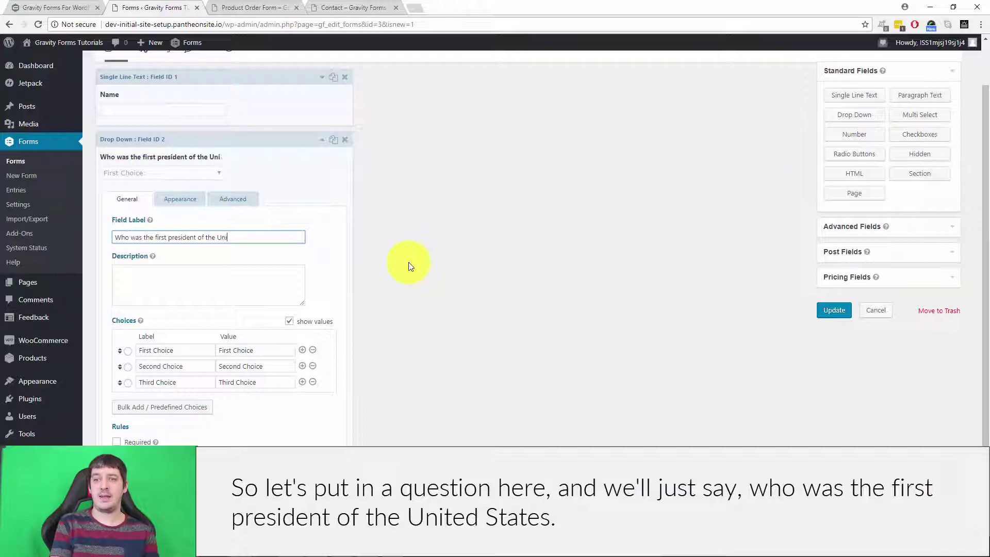
{"action": "type", "text": "Who was the first president of the United States?"}
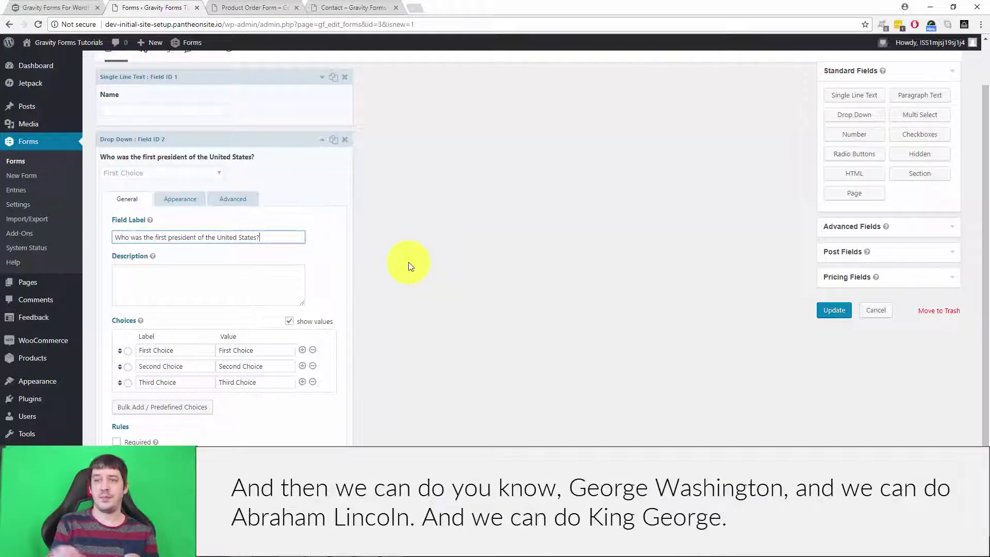
{"action": "left_click_drag", "start_coordinate": [173, 350], "coordinate": [135, 351]}
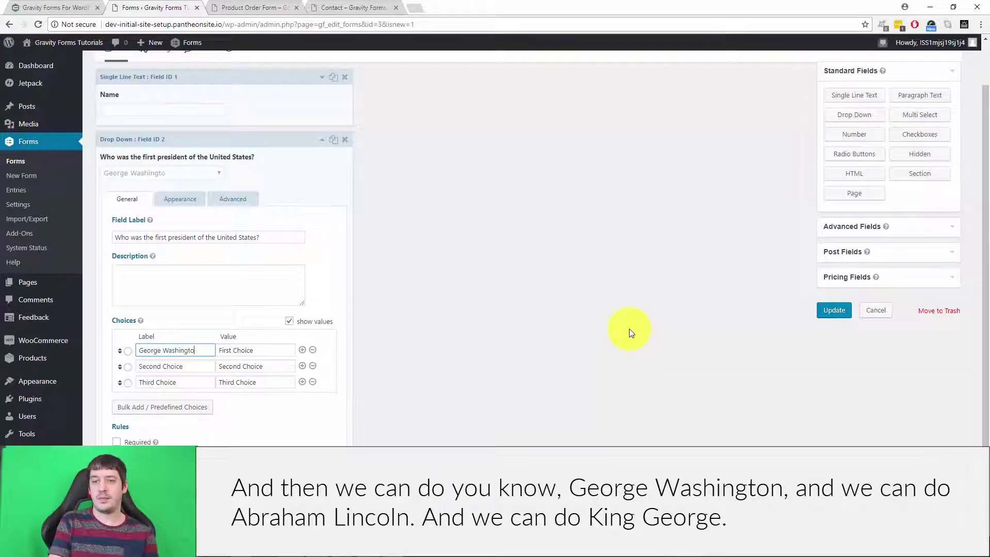
{"action": "left_click_drag", "start_coordinate": [192, 366], "coordinate": [122, 366]}
{"action": "type", "text": "A"}
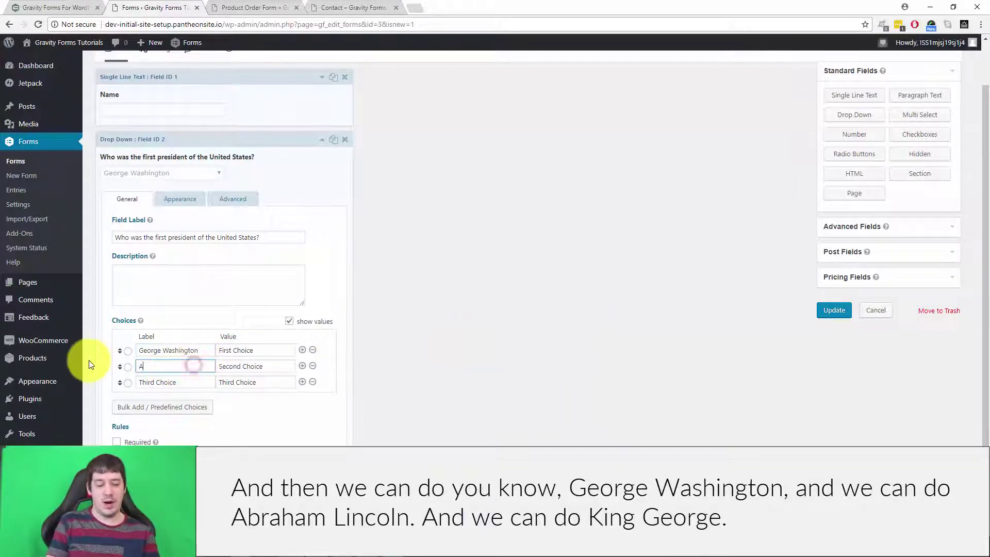
{"action": "type", "text": "braham Lincoln"}
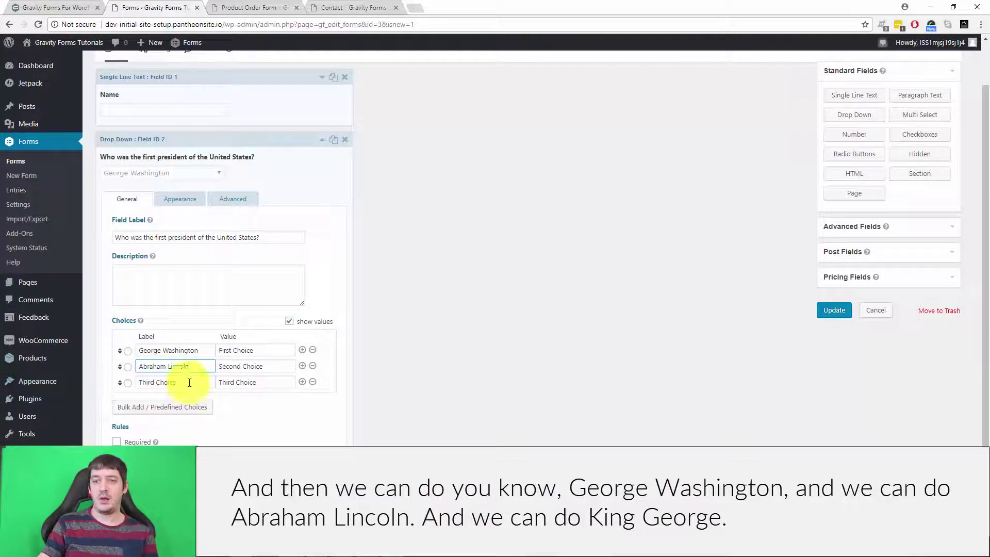
{"action": "left_click_drag", "start_coordinate": [189, 382], "coordinate": [87, 374]}
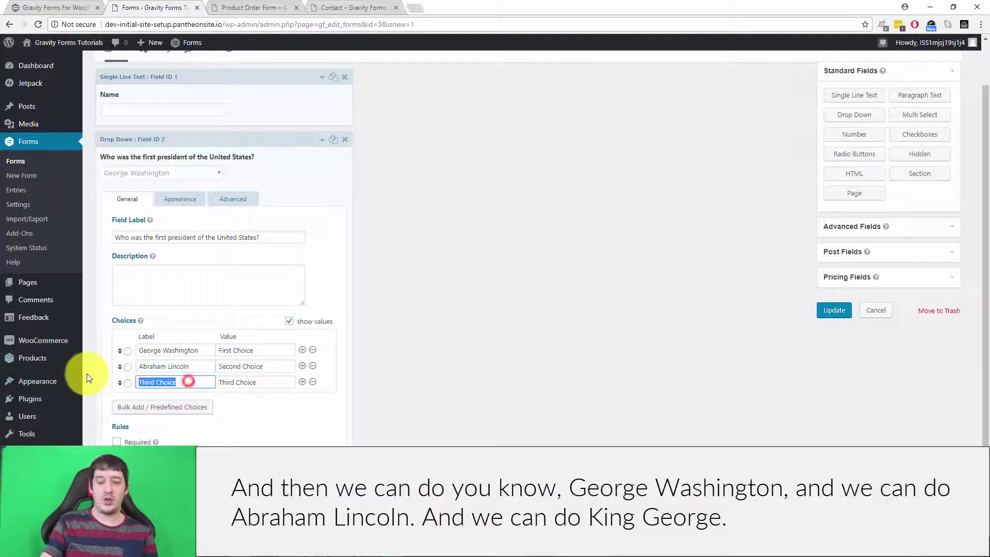
{"action": "type", "text": "King George"}
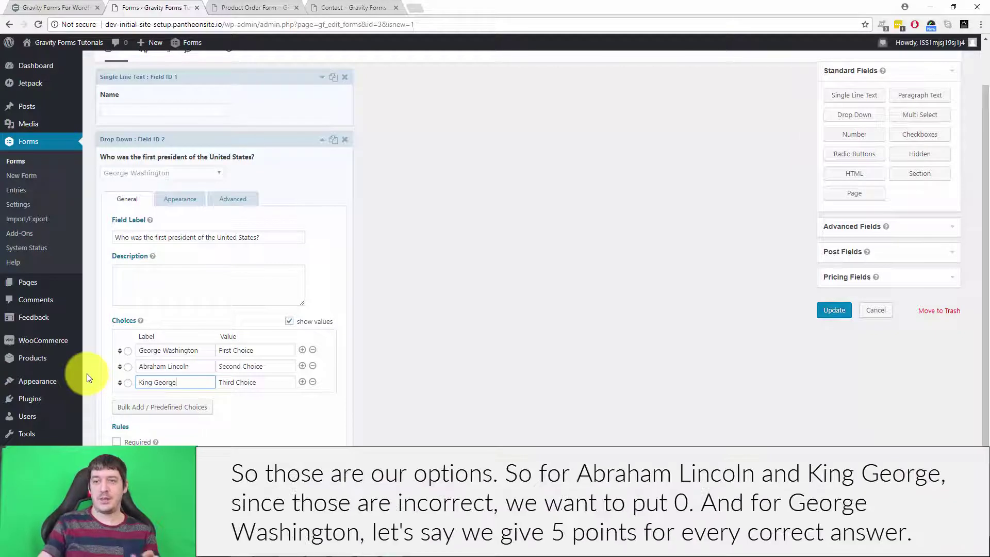
Score George Washington 5 and the others 0, with placeholder 'Please Select an Answer'.
{"action": "triple_click", "coordinate": [284, 366]}
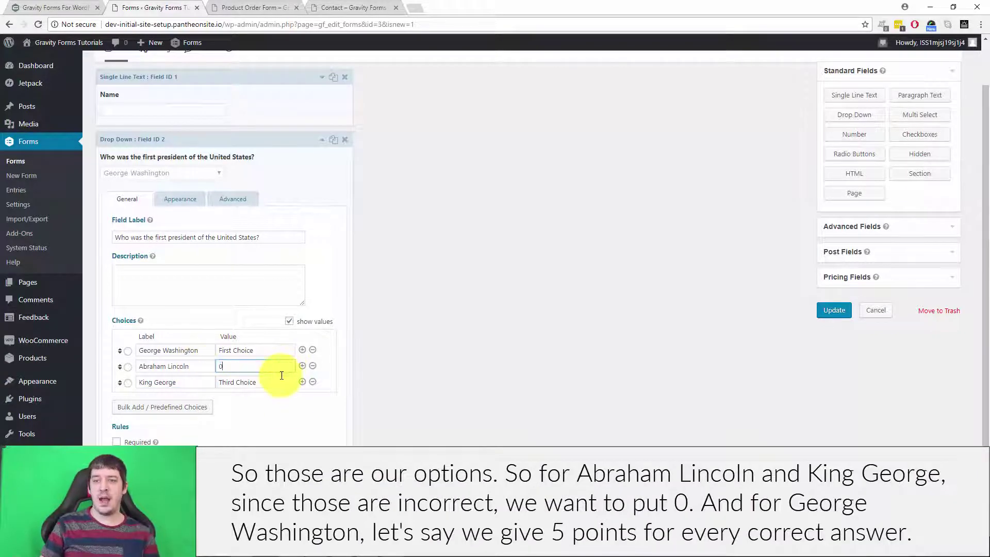
{"action": "triple_click", "coordinate": [274, 380]}
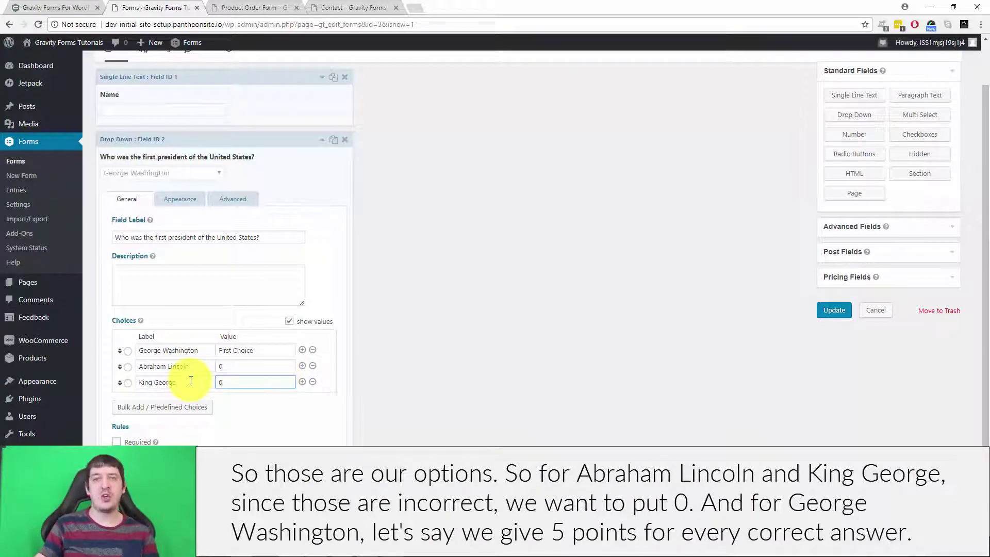
{"action": "triple_click", "coordinate": [272, 351]}
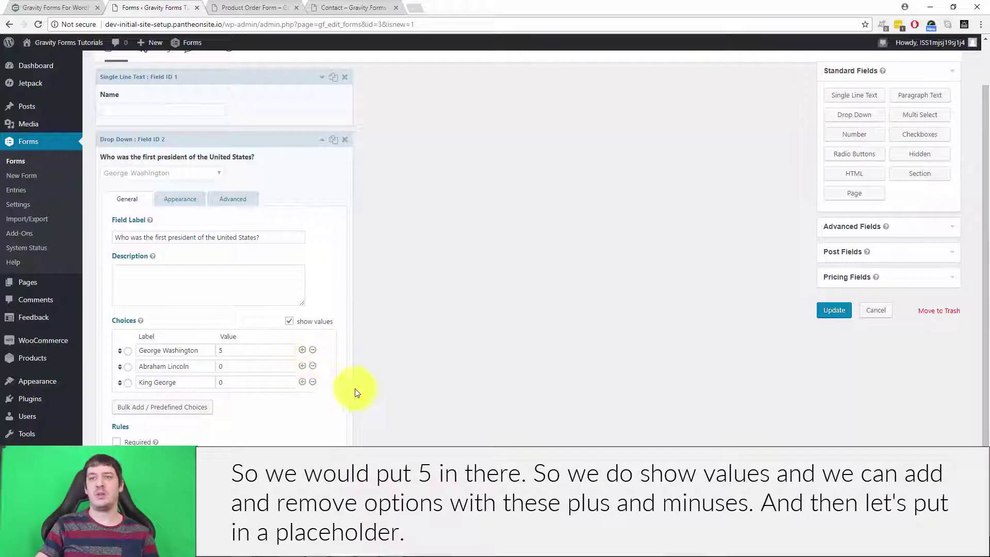
{"action": "left_click", "coordinate": [180, 199]}
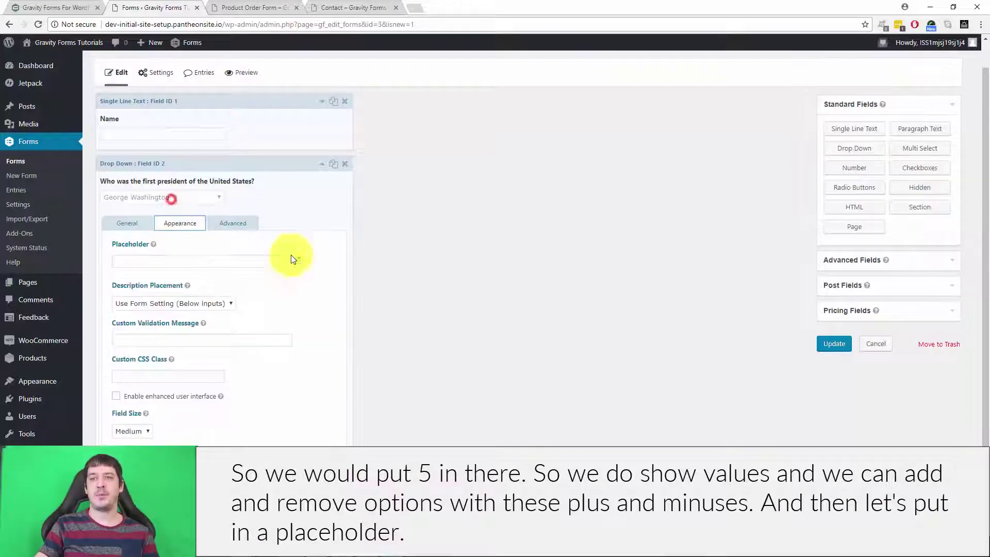
{"action": "left_click", "coordinate": [137, 265]}
{"action": "type", "text": "Please Select an Answer"}
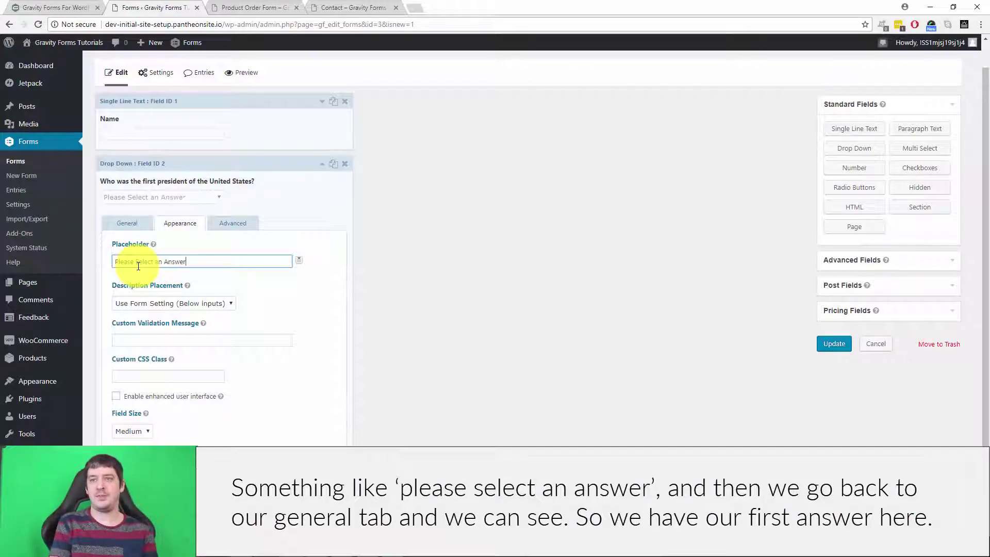
{"action": "left_click", "coordinate": [127, 223]}
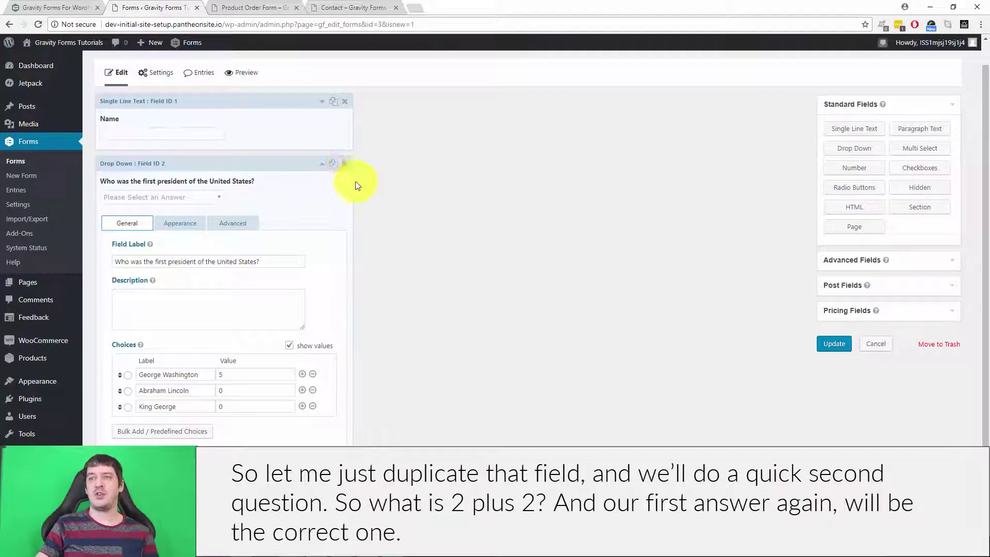
Duplicate the first-president dropdown and relabel the copy 'What is 2+2?'.
{"action": "left_click", "coordinate": [333, 164]}
{"action": "left_click", "coordinate": [187, 300]}
{"action": "scroll", "coordinate": [309, 293], "scroll_direction": "down", "scroll_amount": 3}
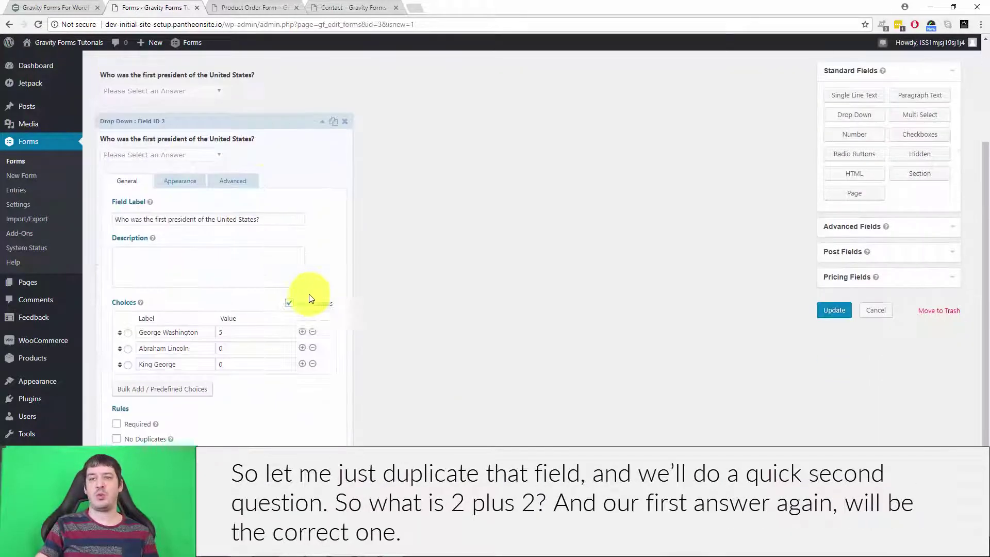
{"action": "triple_click", "coordinate": [202, 206]}
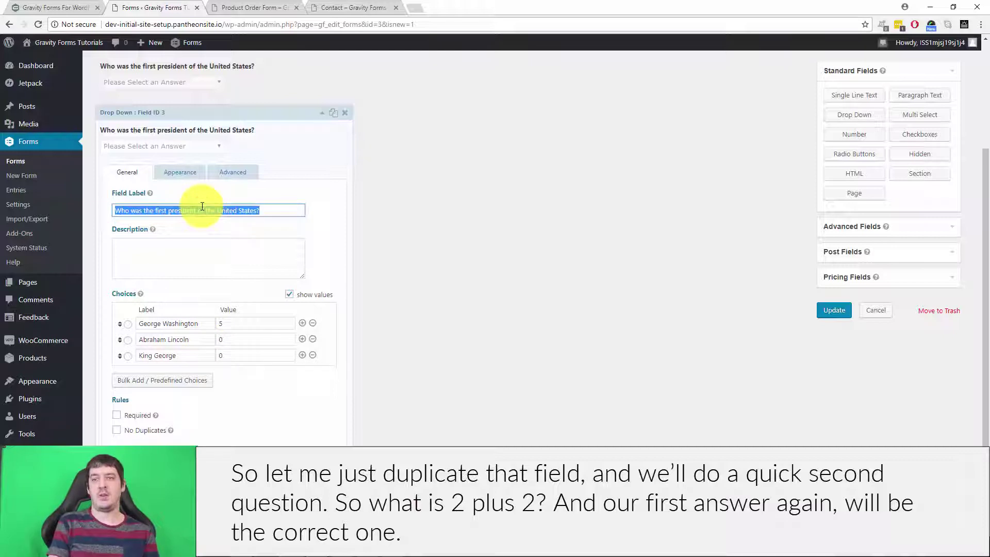
{"action": "type", "text": "Wh"}
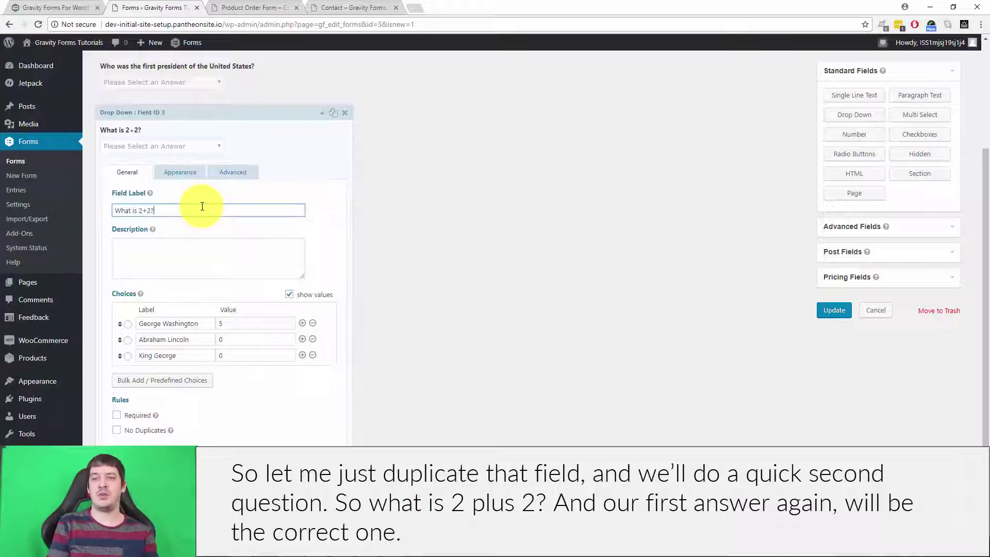
Replace its choices with 4, 6 and 1 (scoring 5, 0, 0) and update the form.
{"action": "left_click_drag", "start_coordinate": [205, 323], "coordinate": [100, 319]}
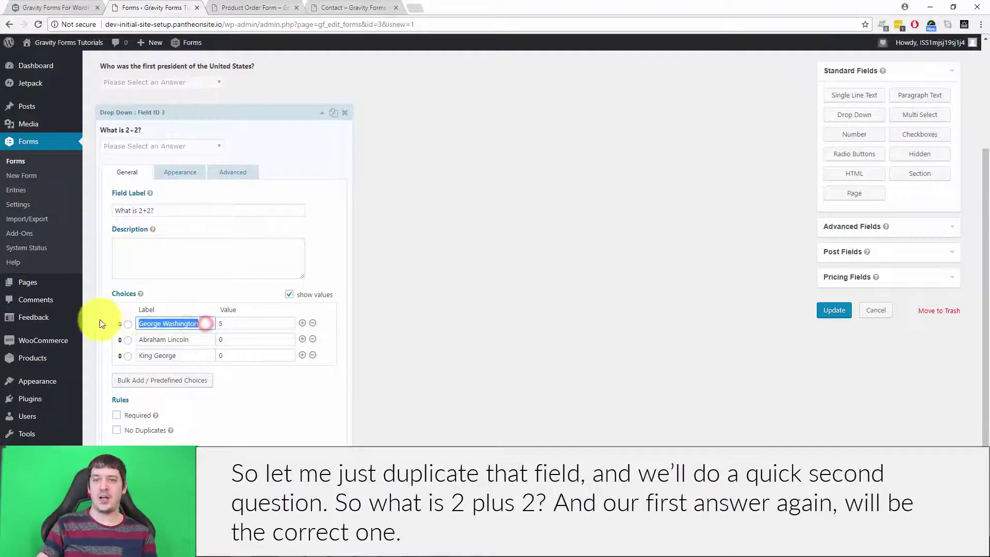
{"action": "type", "text": "4"}
{"action": "left_click", "coordinate": [231, 323]}
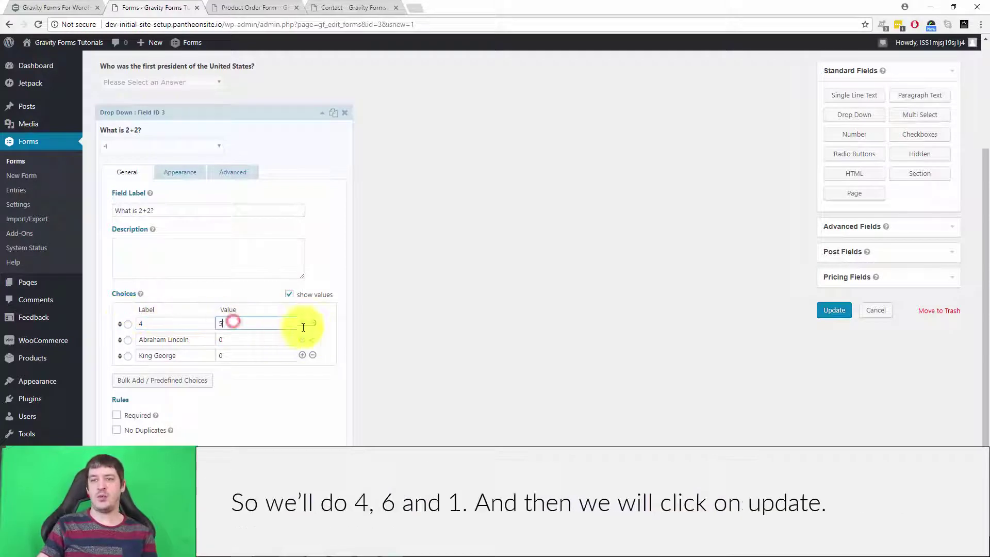
{"action": "left_click_drag", "start_coordinate": [202, 340], "coordinate": [95, 338]}
{"action": "type", "text": "6"}
{"action": "left_click_drag", "start_coordinate": [183, 356], "coordinate": [135, 355]}
{"action": "type", "text": "1"}
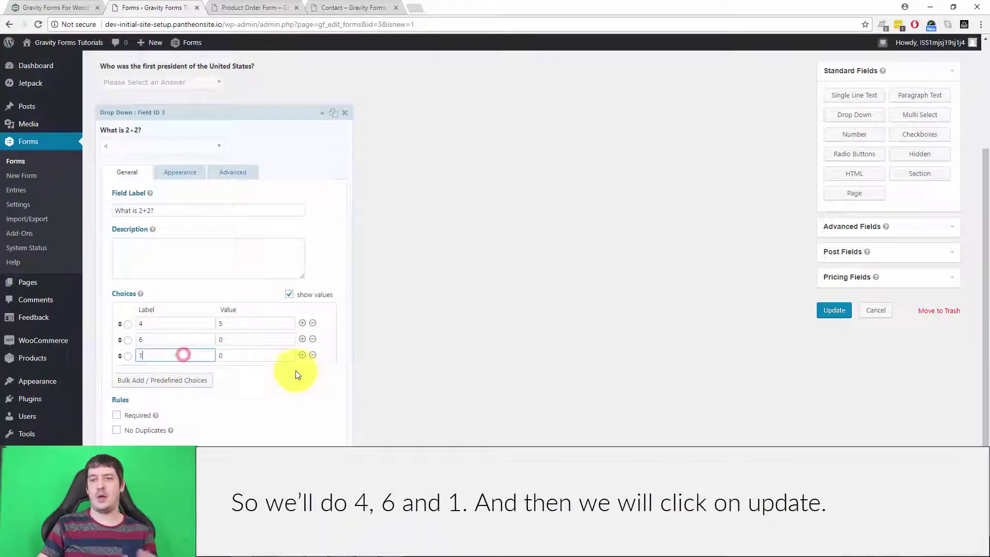
{"action": "left_click", "coordinate": [535, 363]}
{"action": "left_click", "coordinate": [834, 312]}
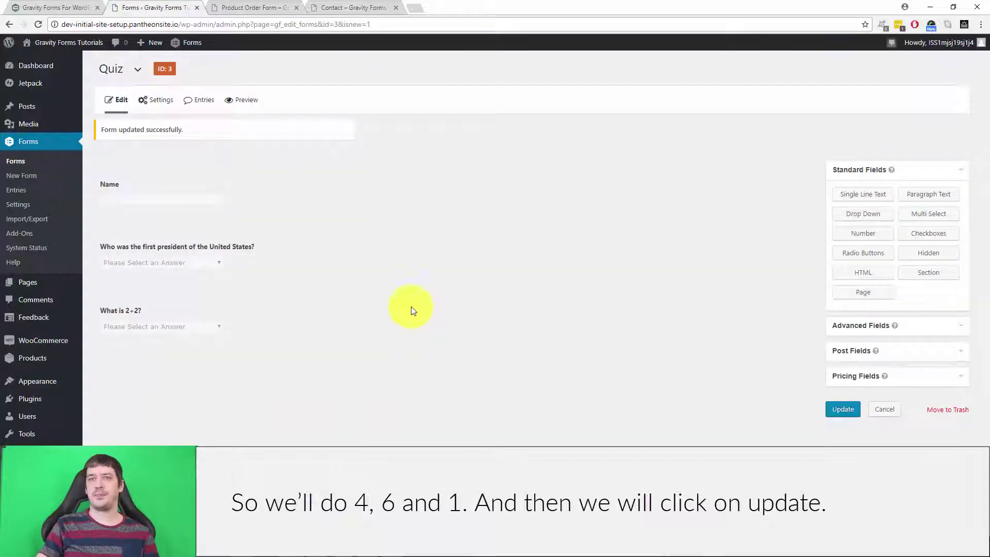
Create a new WordPress page titled 'Gravity Forms Quiz' in a separate tab.
{"action": "right_click", "coordinate": [28, 285]}
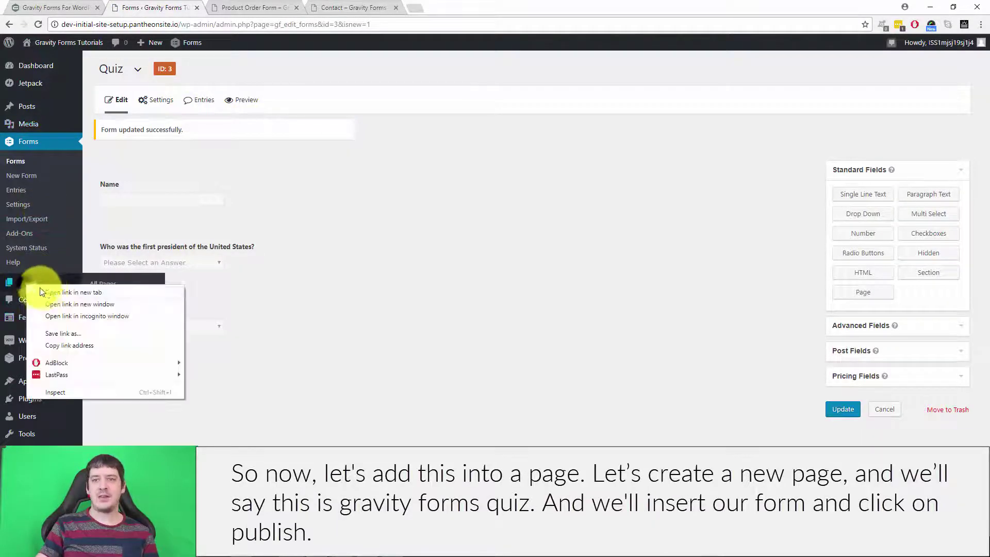
{"action": "left_click", "coordinate": [42, 292]}
{"action": "left_click", "coordinate": [237, 7]}
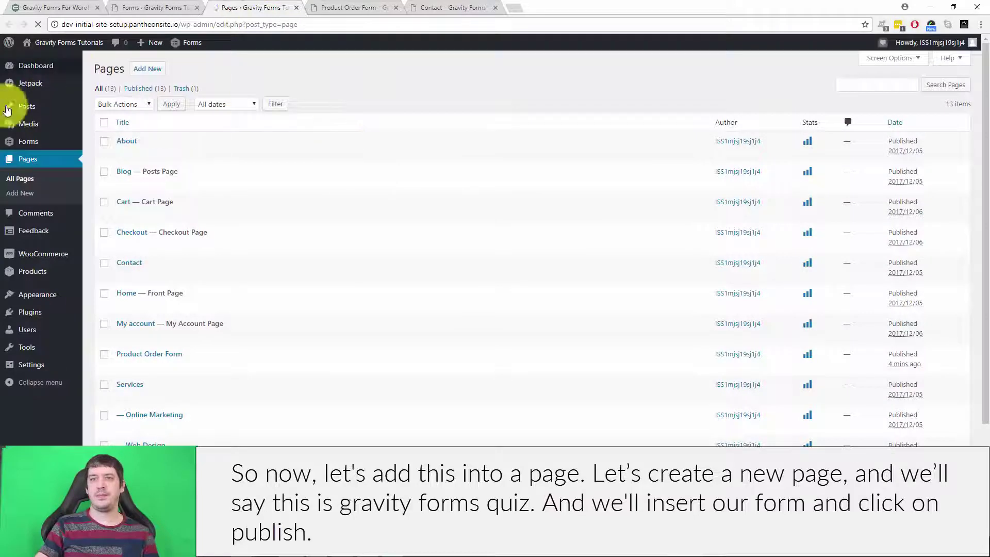
{"action": "left_click", "coordinate": [148, 69]}
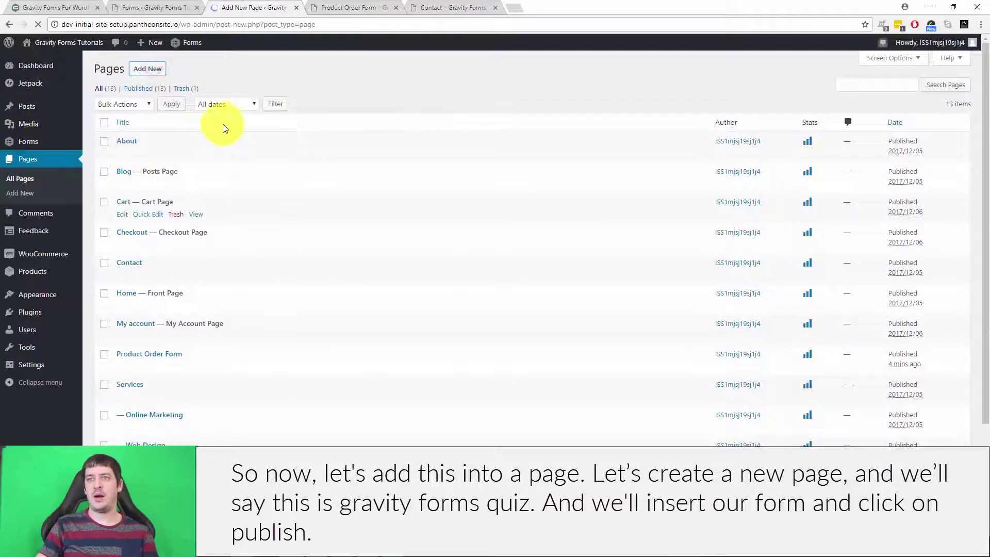
{"action": "left_click", "coordinate": [342, 94]}
{"action": "type", "text": "Q"}
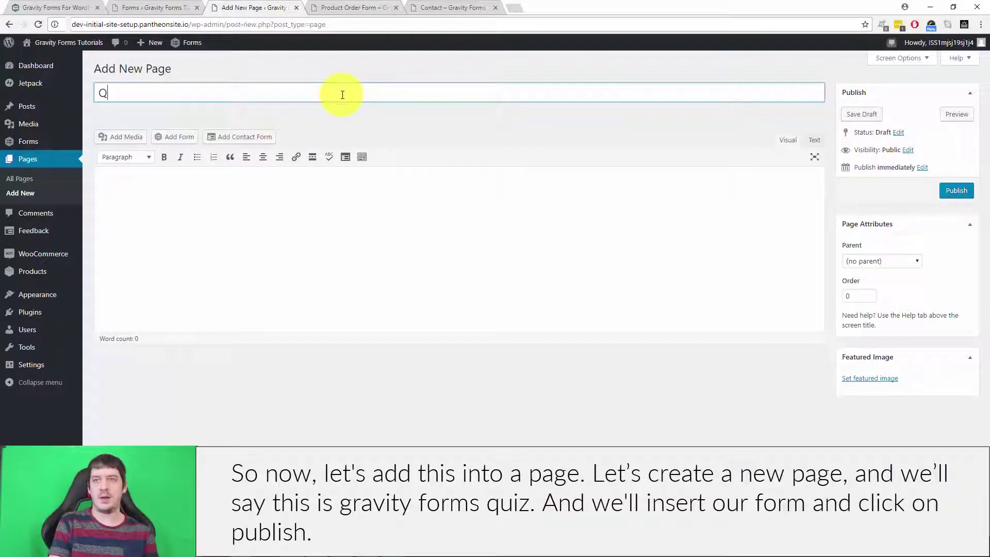
{"action": "key", "text": "BackSpace"}
{"action": "type", "text": "Gravity Forms Quiz"}
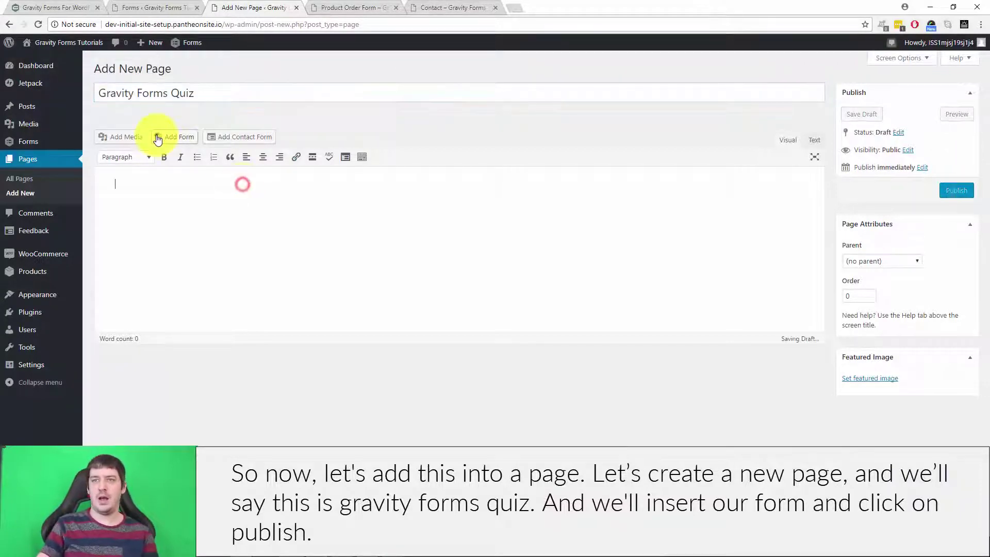
Embed the Quiz form in the page and publish it.
{"action": "left_click", "coordinate": [154, 136]}
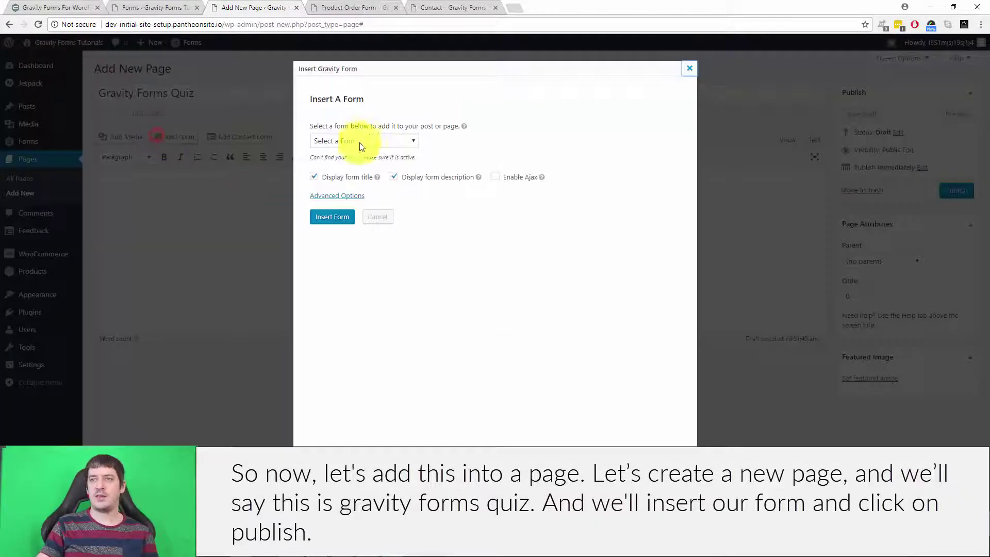
{"action": "left_click", "coordinate": [370, 142]}
{"action": "left_click", "coordinate": [354, 173]}
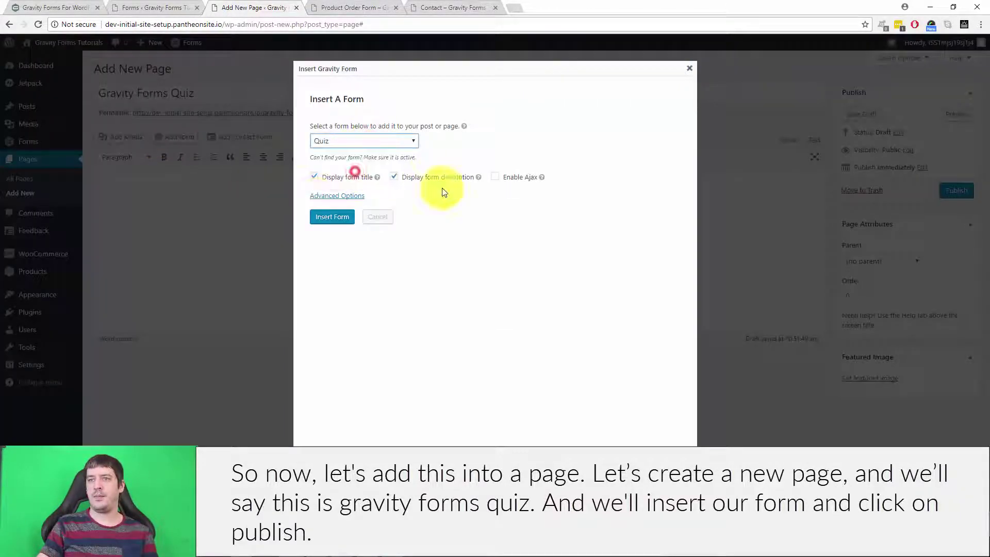
{"action": "left_click", "coordinate": [332, 216]}
{"action": "left_click", "coordinate": [955, 191]}
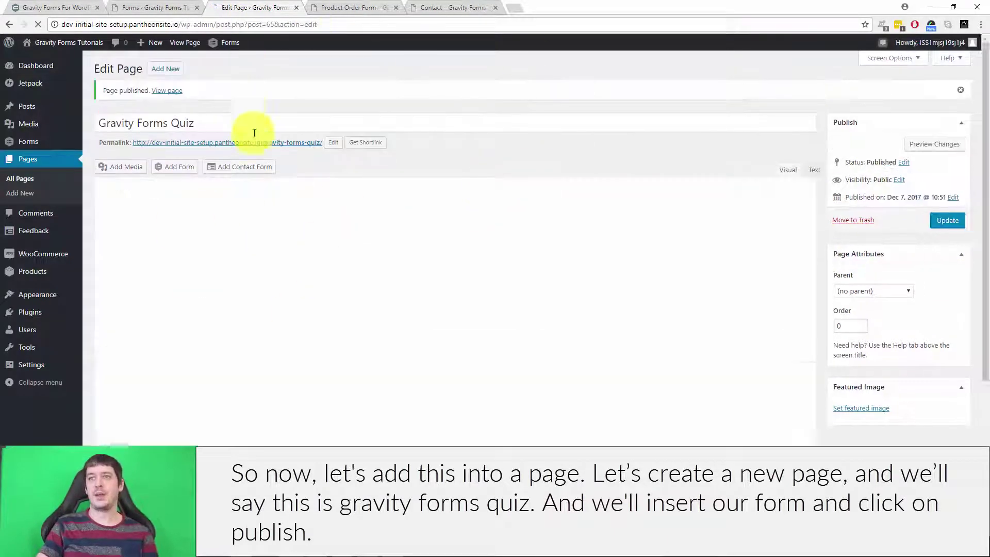
Open the published quiz page in its own browser tab.
{"action": "right_click", "coordinate": [257, 147]}
{"action": "left_click", "coordinate": [288, 149]}
{"action": "left_click", "coordinate": [349, 7]}
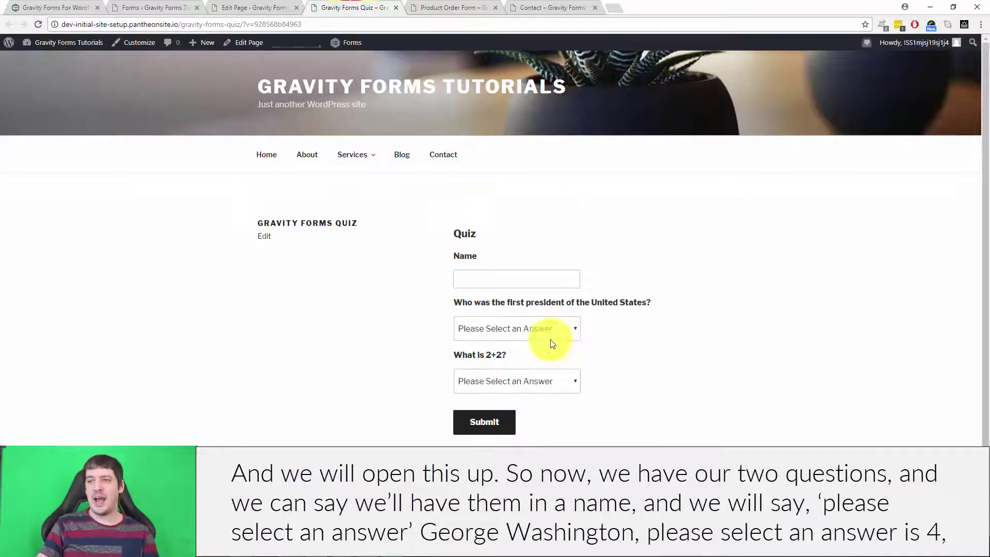
Enter a name and answer George Washington and 4 on the quiz.
{"action": "left_click", "coordinate": [501, 281]}
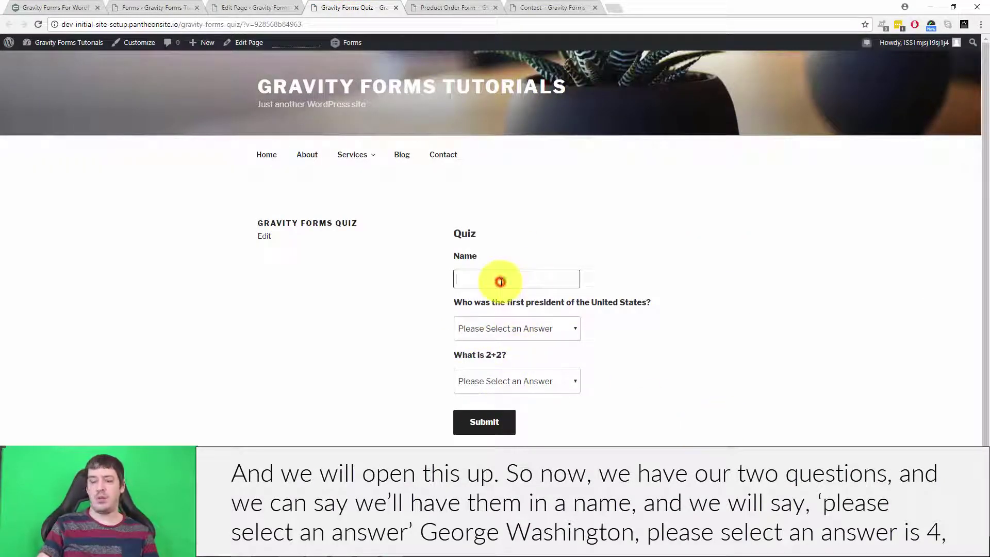
{"action": "type", "text": "Dan"}
{"action": "left_click", "coordinate": [890, 314]}
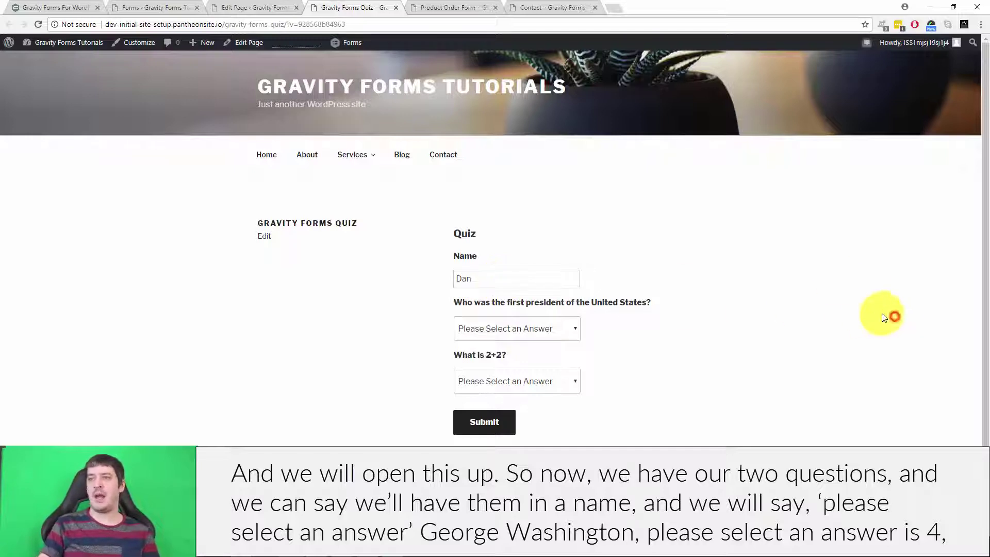
{"action": "left_click", "coordinate": [518, 328]}
{"action": "left_click", "coordinate": [548, 355]}
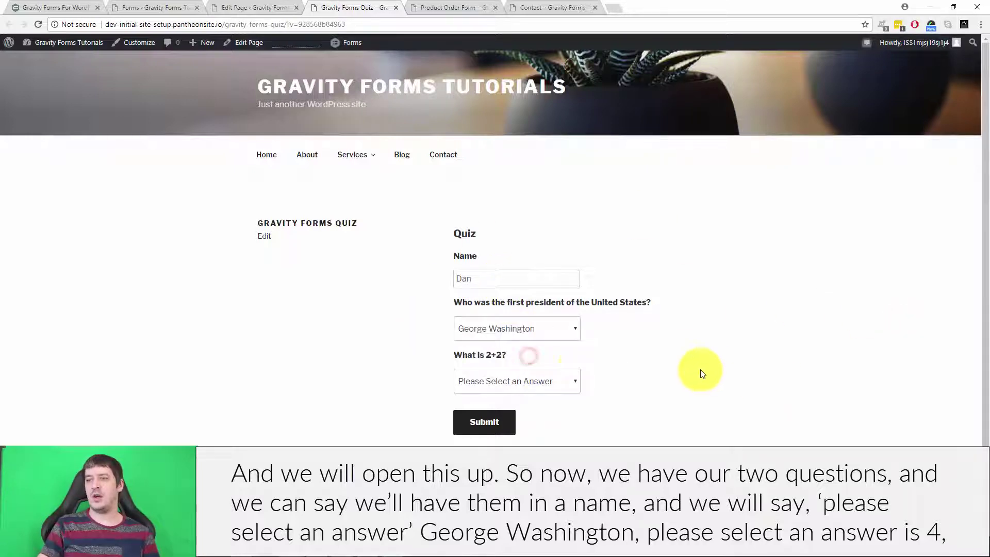
{"action": "left_click", "coordinate": [520, 386]}
{"action": "left_click", "coordinate": [491, 411]}
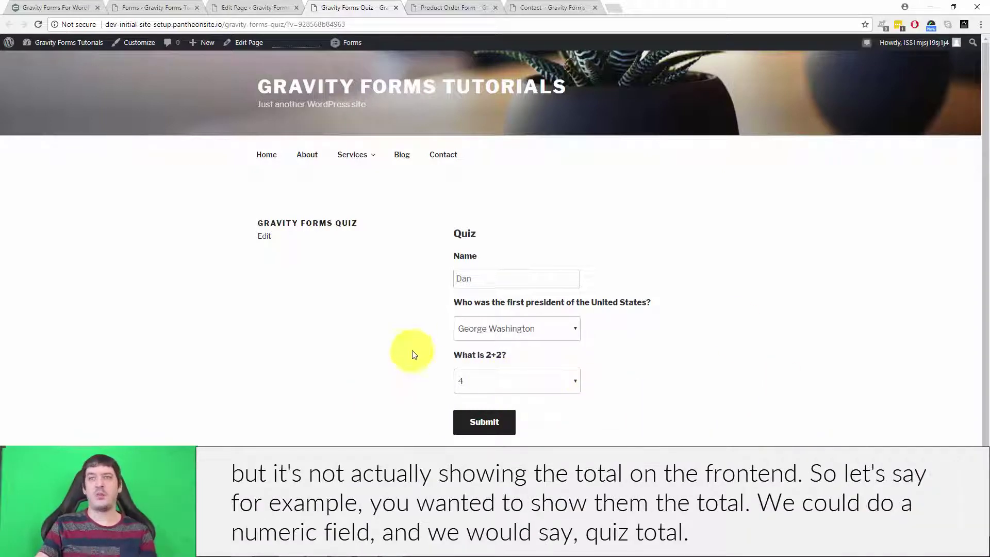
Relabel the Number field 'Quiz Total' and enable calculation on it.
{"action": "left_click", "coordinate": [173, 5]}
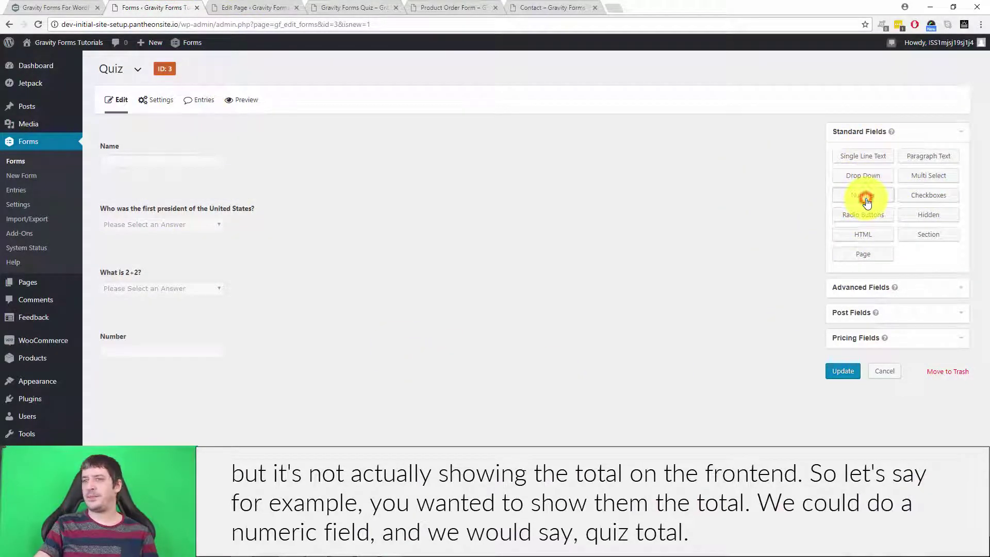
{"action": "left_click", "coordinate": [171, 337]}
{"action": "scroll", "coordinate": [405, 277], "scroll_direction": "down", "scroll_amount": 2}
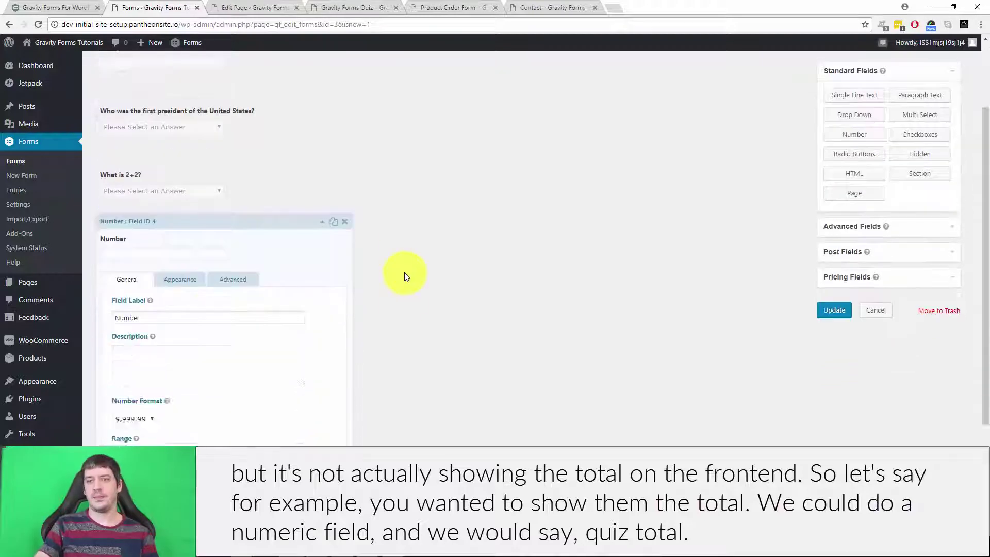
{"action": "scroll", "coordinate": [404, 277], "scroll_direction": "down", "scroll_amount": 2}
{"action": "left_click_drag", "start_coordinate": [188, 210], "coordinate": [91, 212]}
{"action": "type", "text": "Q"}
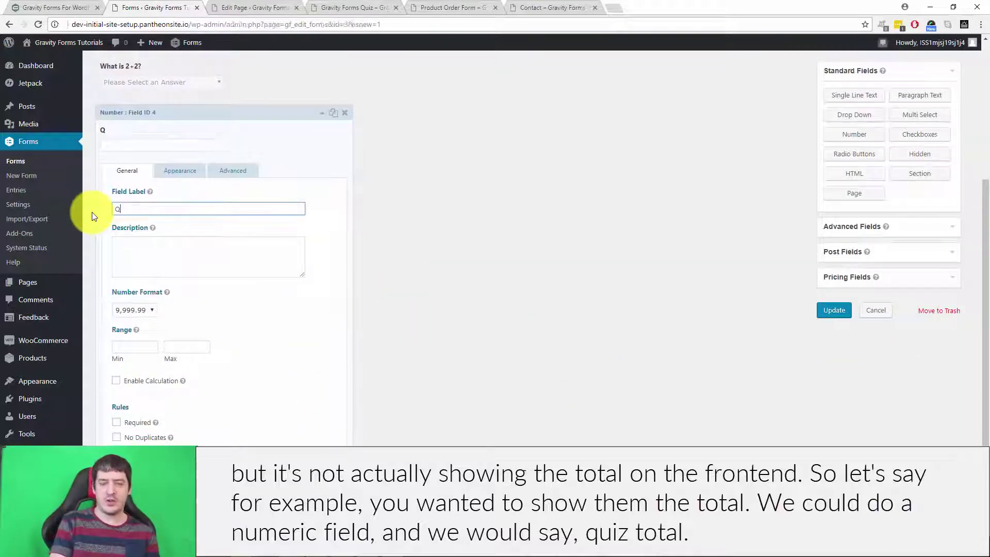
{"action": "type", "text": "uiz Total"}
{"action": "left_click", "coordinate": [451, 277]}
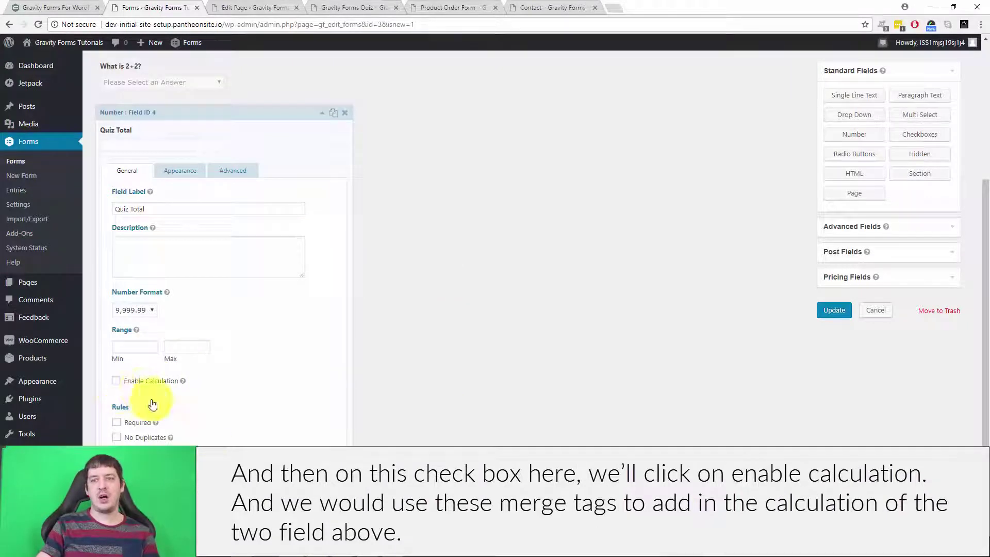
{"action": "left_click", "coordinate": [112, 383]}
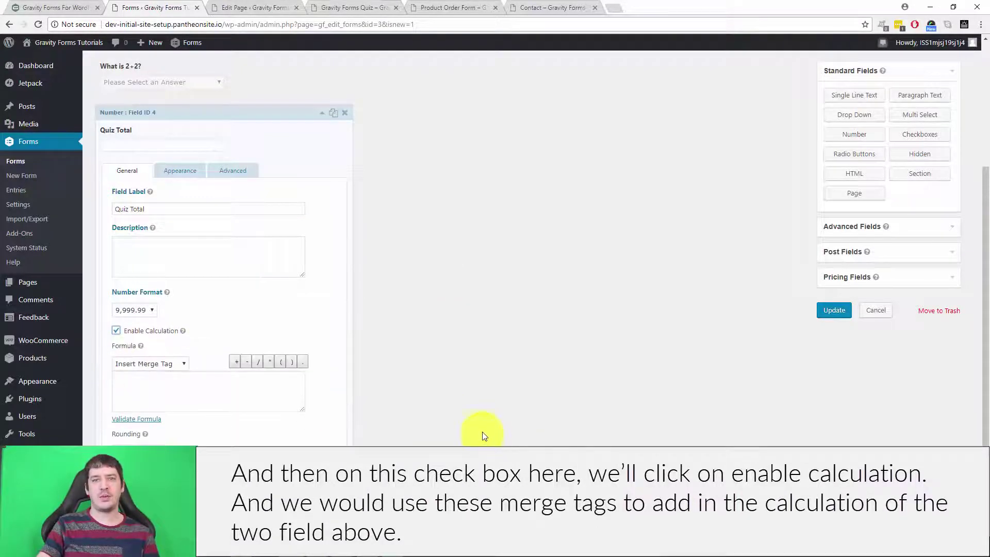
Build the Quiz Total formula as first-president merge tag + 'What is 2+2?' merge tag.
{"action": "scroll", "coordinate": [483, 433], "scroll_direction": "down", "scroll_amount": 1}
{"action": "left_click", "coordinate": [149, 334]}
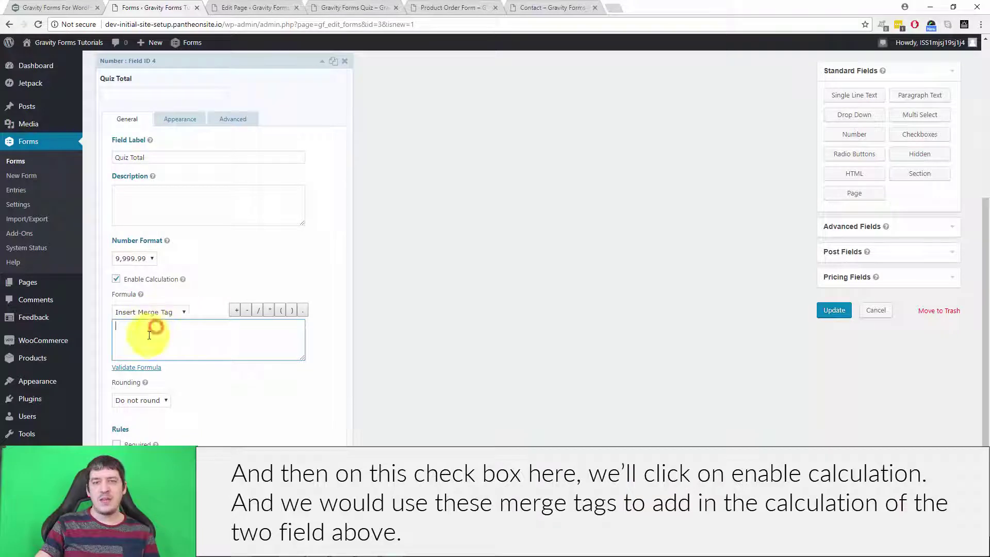
{"action": "scroll", "coordinate": [288, 283], "scroll_direction": "up", "scroll_amount": 5}
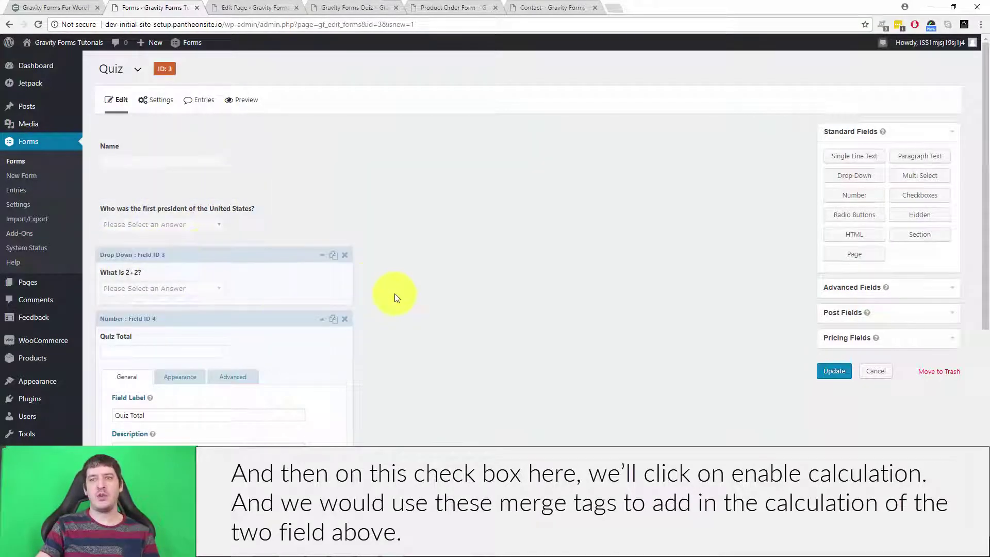
{"action": "scroll", "coordinate": [396, 298], "scroll_direction": "down", "scroll_amount": 5}
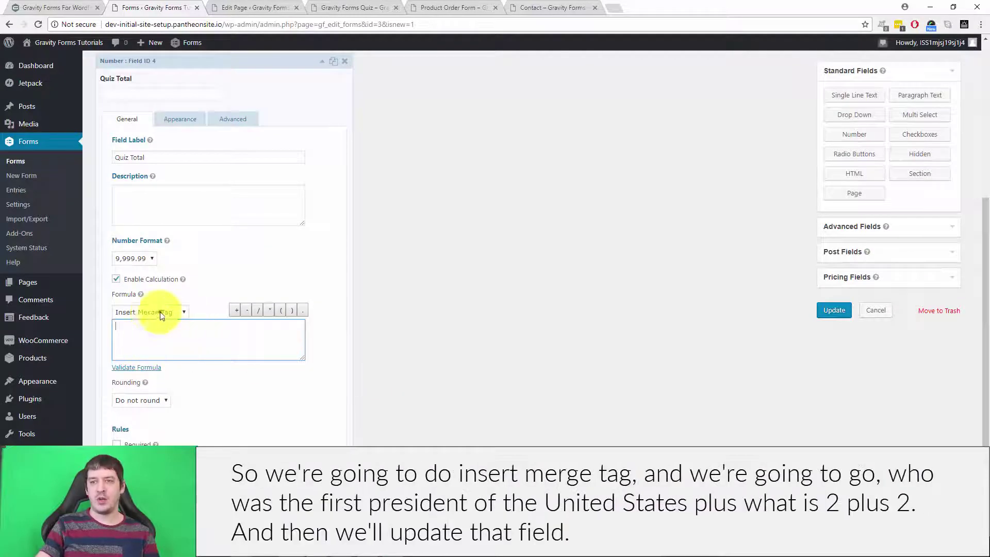
{"action": "left_click", "coordinate": [162, 313]}
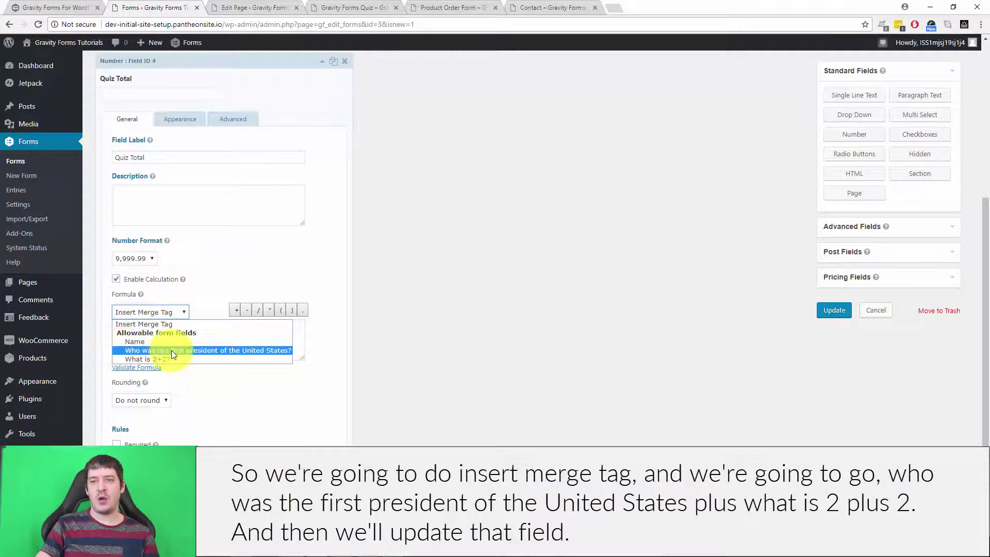
{"action": "left_click", "coordinate": [269, 351]}
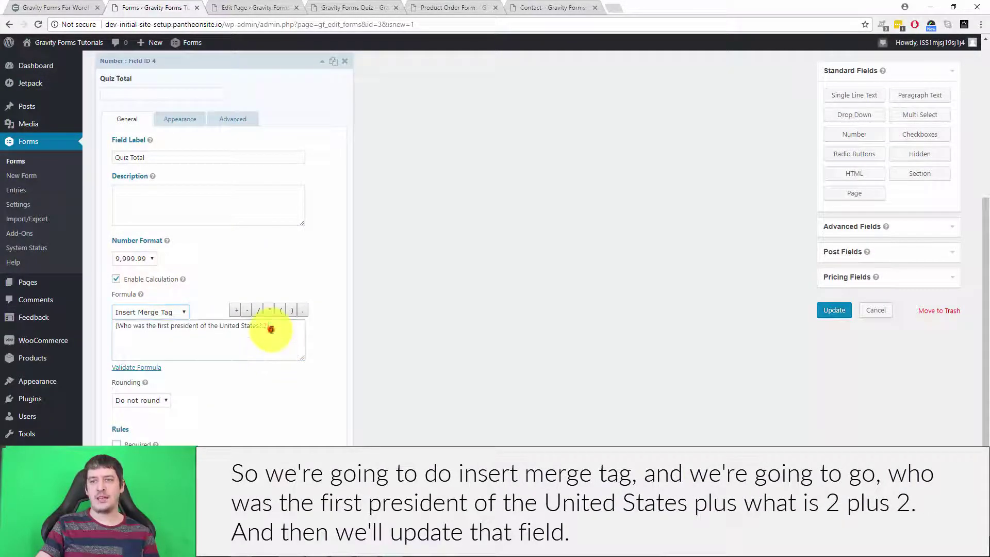
{"action": "left_click", "coordinate": [234, 311]}
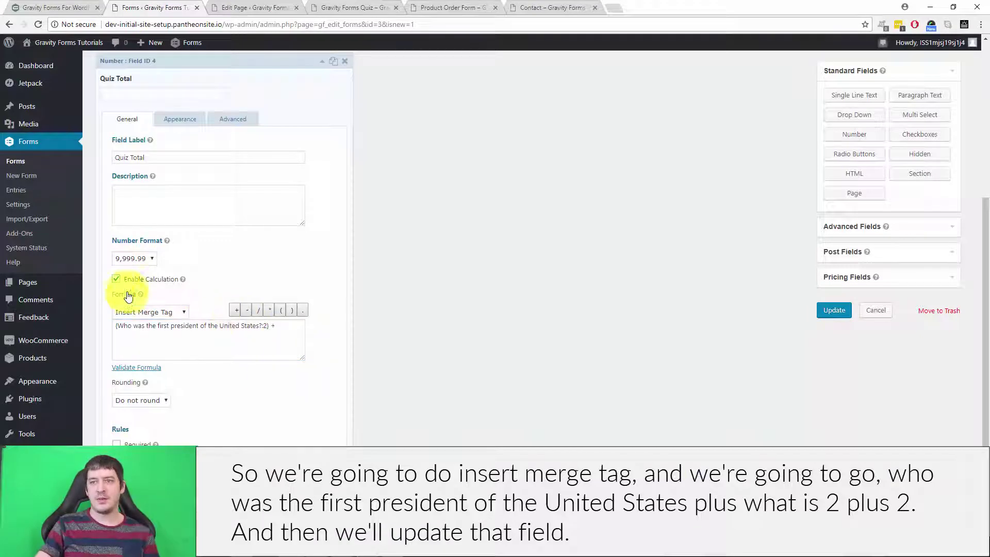
{"action": "left_click", "coordinate": [289, 330]}
{"action": "left_click", "coordinate": [139, 312]}
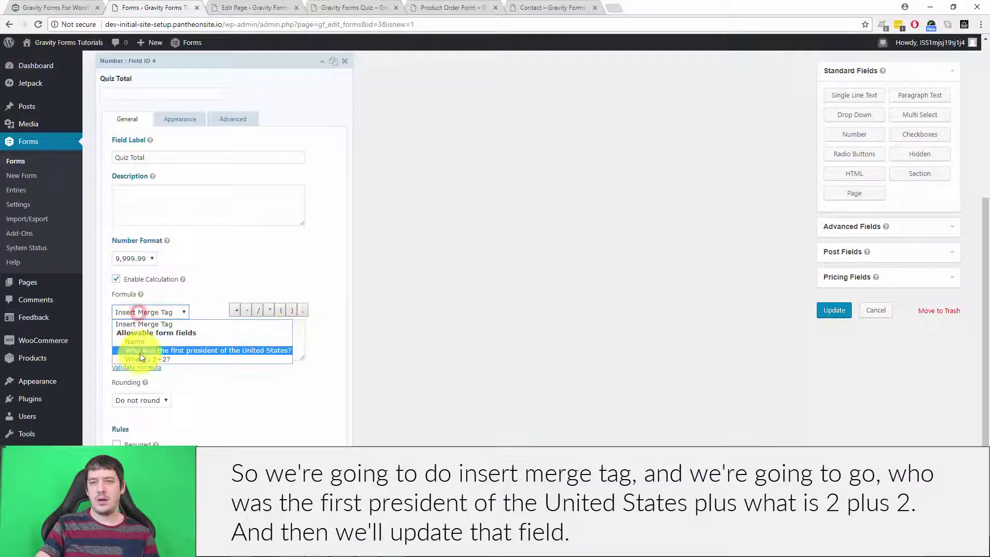
{"action": "left_click", "coordinate": [138, 355]}
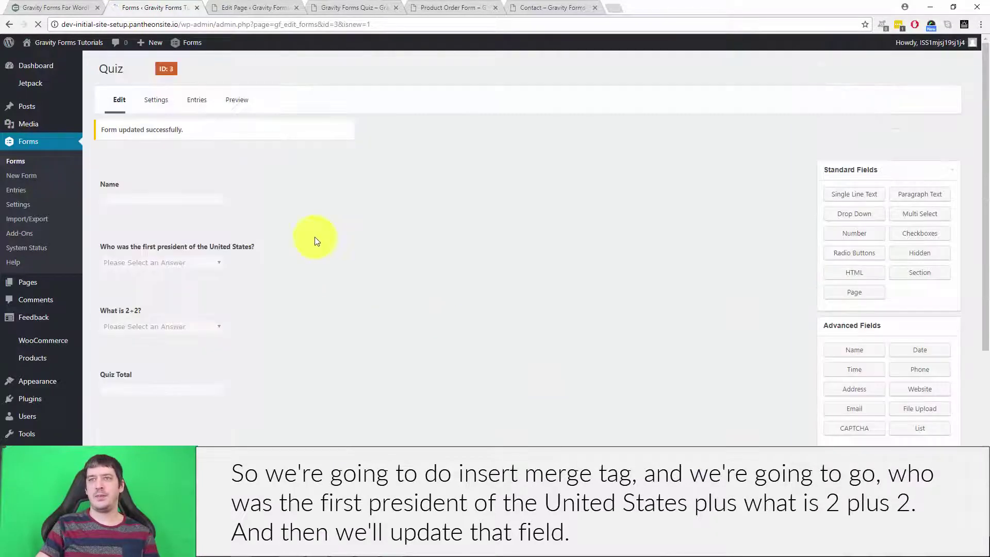
Reload the quiz page and answer George Washington and 4 to get a Quiz Total of 10.
{"action": "left_click", "coordinate": [354, 7]}
{"action": "right_click", "coordinate": [348, 4]}
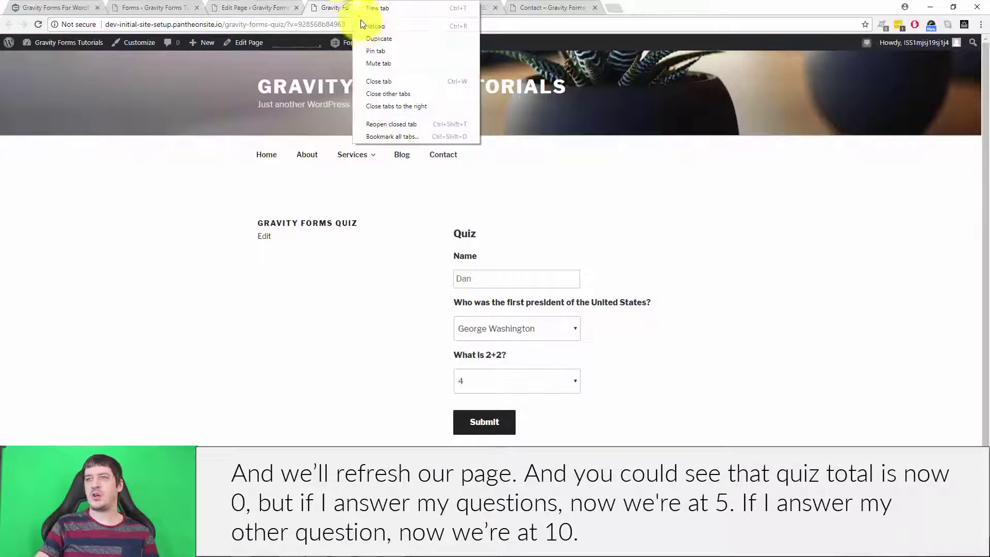
{"action": "left_click", "coordinate": [392, 25]}
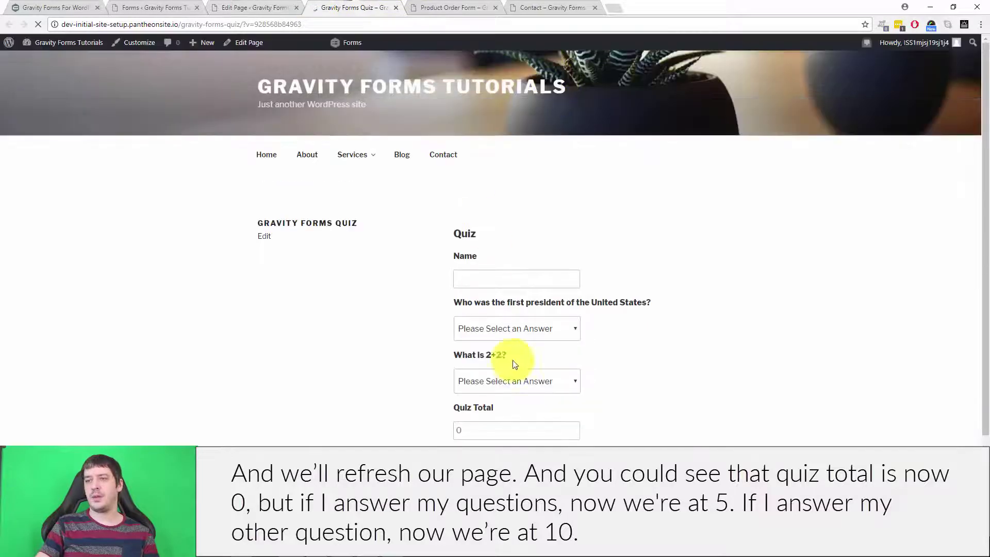
{"action": "scroll", "coordinate": [704, 345], "scroll_direction": "down", "scroll_amount": 2}
{"action": "left_click", "coordinate": [512, 349]}
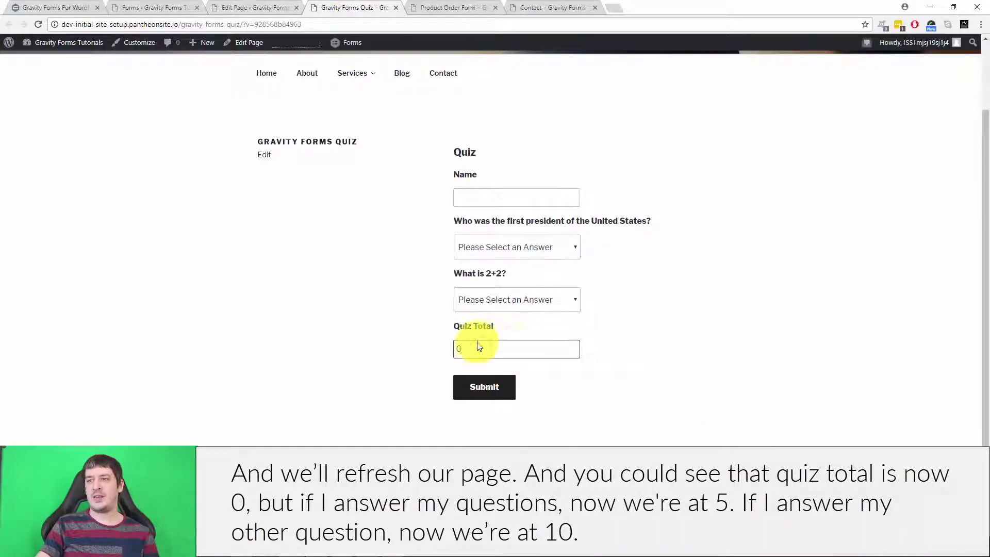
{"action": "left_click", "coordinate": [527, 240]}
{"action": "left_click", "coordinate": [520, 274]}
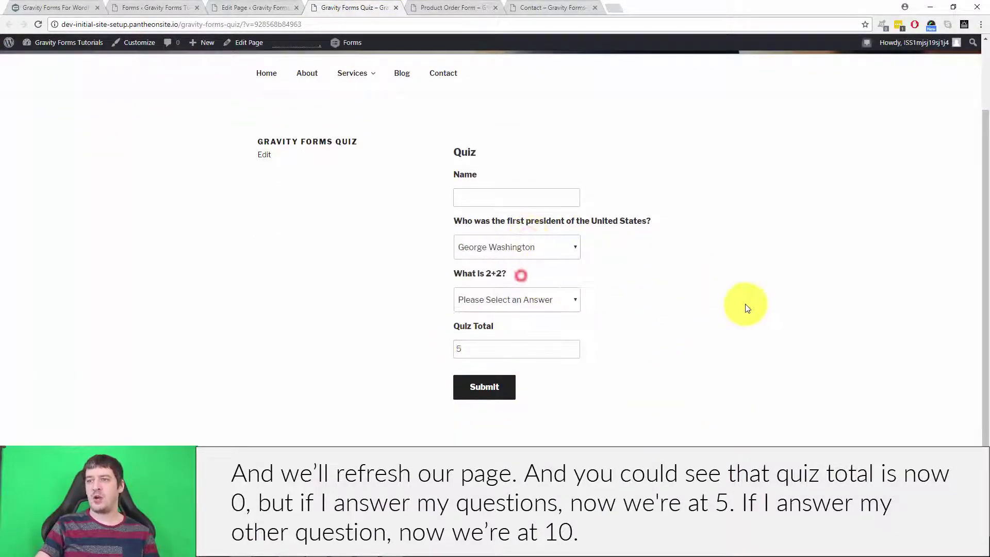
{"action": "left_click", "coordinate": [479, 299]}
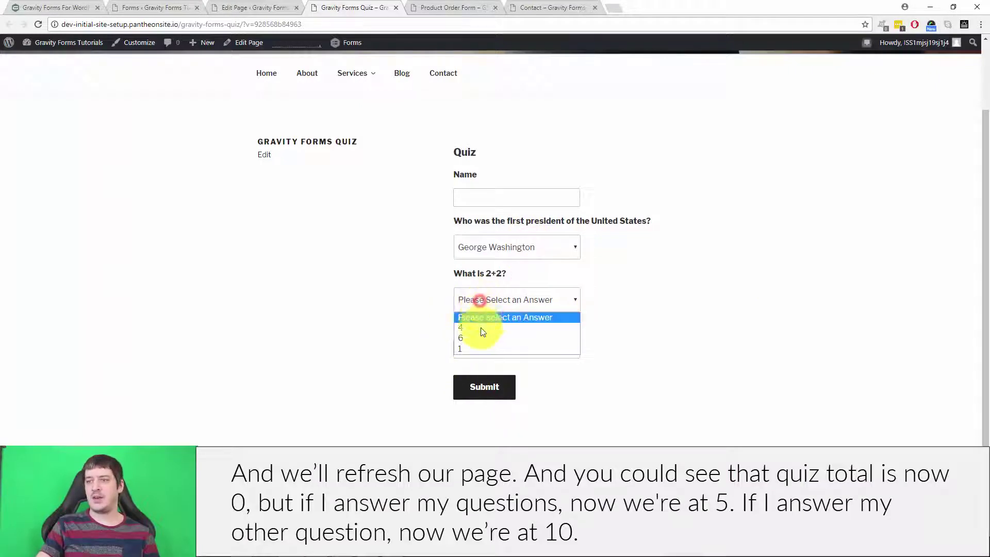
{"action": "left_click", "coordinate": [483, 328]}
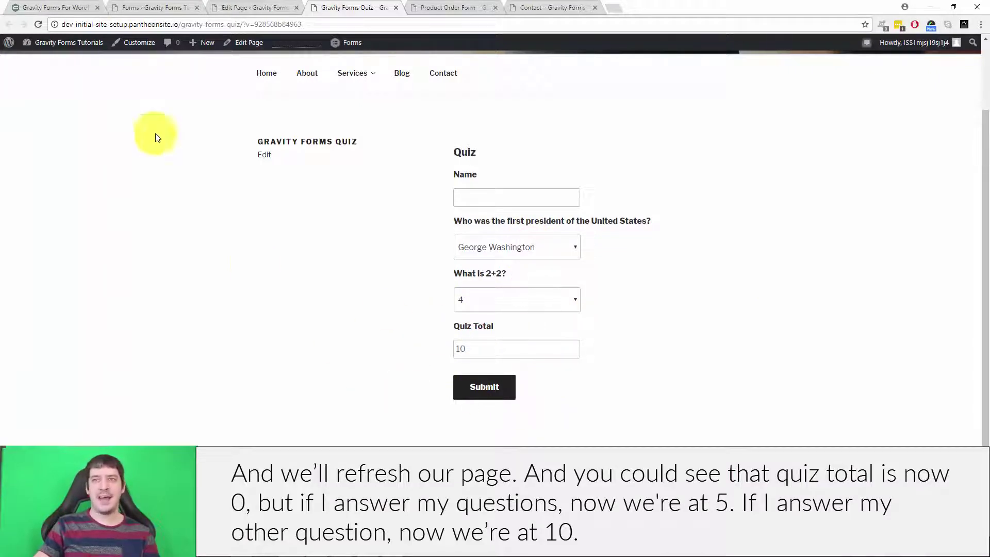
{"action": "left_click", "coordinate": [134, 8]}
Set Quiz Total's visibility to Hidden in its Advanced settings and return to the quiz page.
{"action": "left_click", "coordinate": [209, 333]}
{"action": "scroll", "coordinate": [549, 315], "scroll_direction": "down", "scroll_amount": 5}
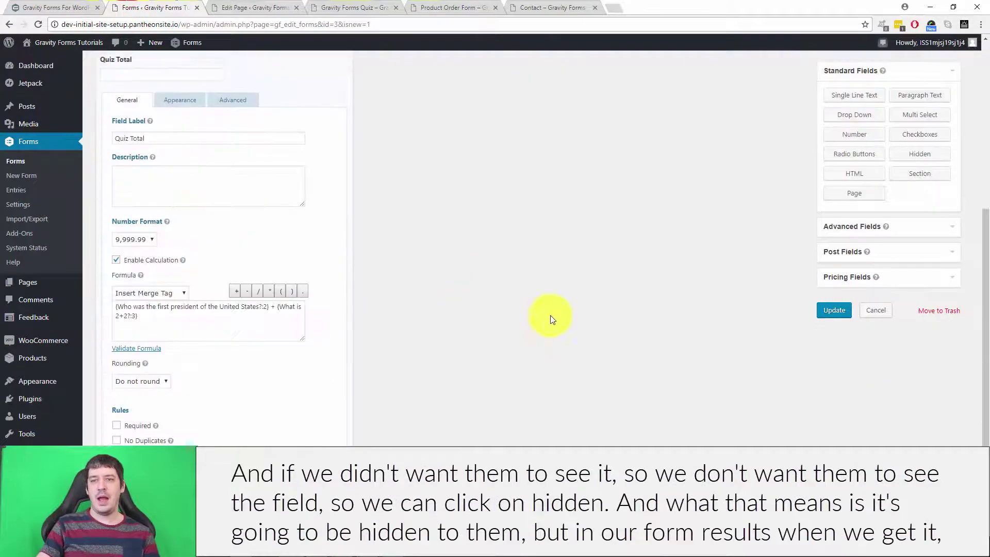
{"action": "left_click", "coordinate": [170, 89]}
{"action": "scroll", "coordinate": [501, 189], "scroll_direction": "up", "scroll_amount": 3}
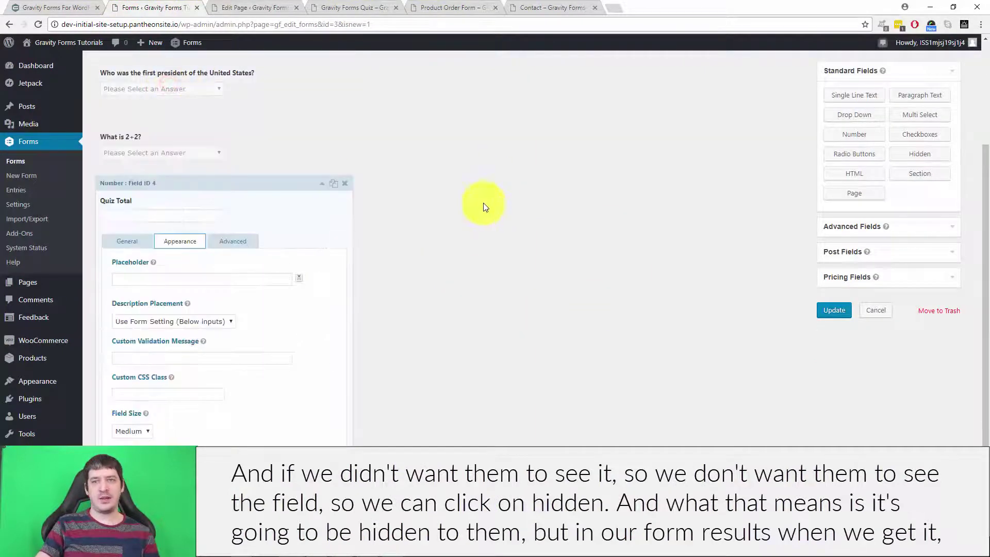
{"action": "left_click", "coordinate": [234, 242]}
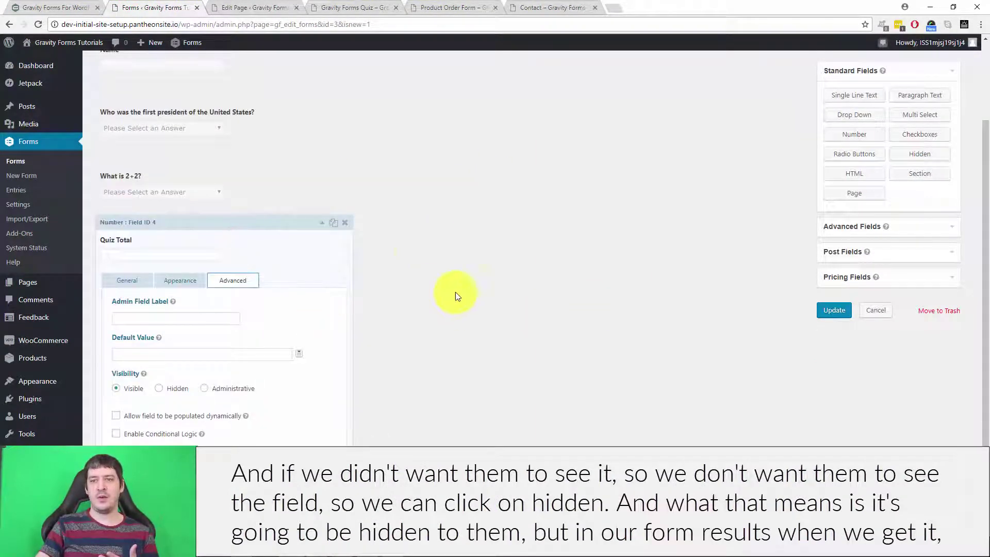
{"action": "left_click", "coordinate": [158, 388]}
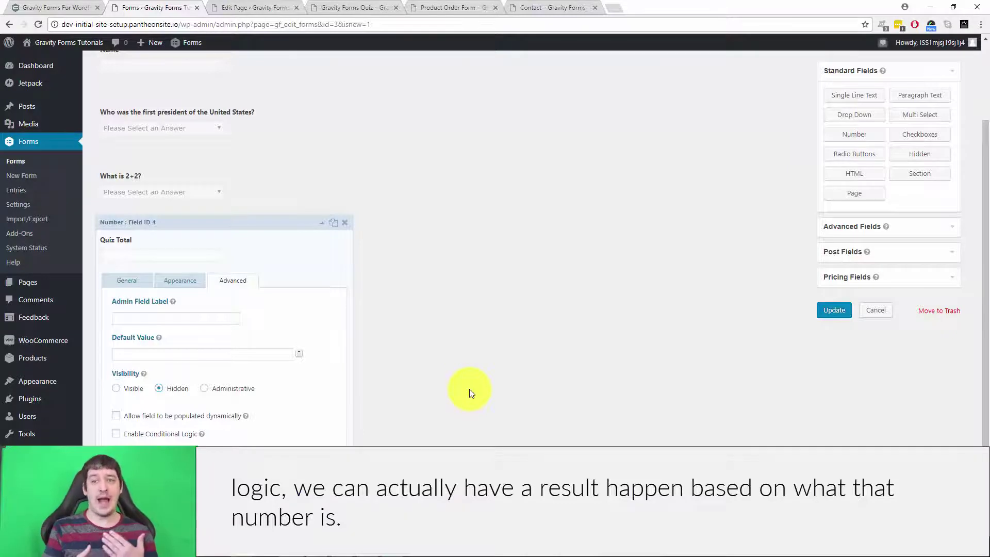
{"action": "left_click", "coordinate": [114, 278]}
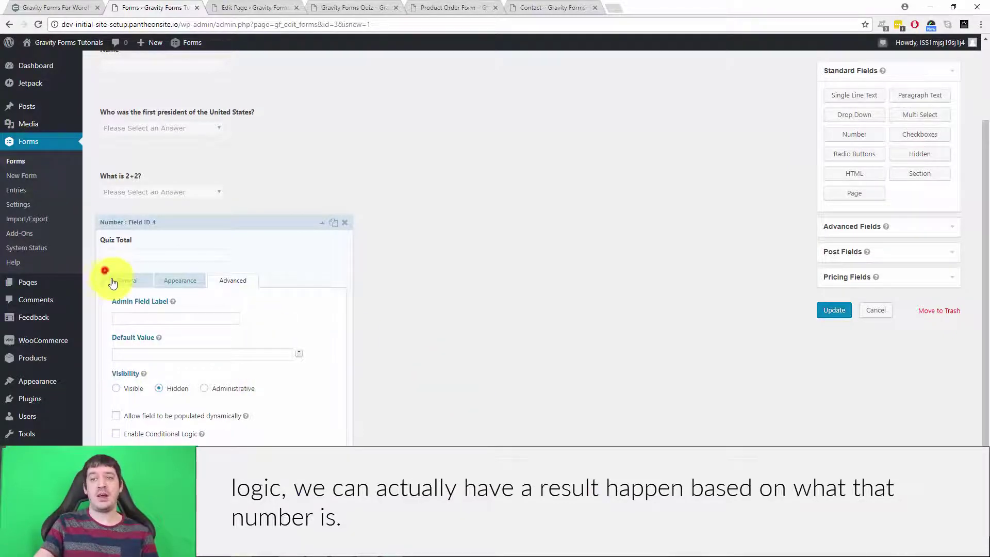
{"action": "left_click", "coordinate": [354, 6]}
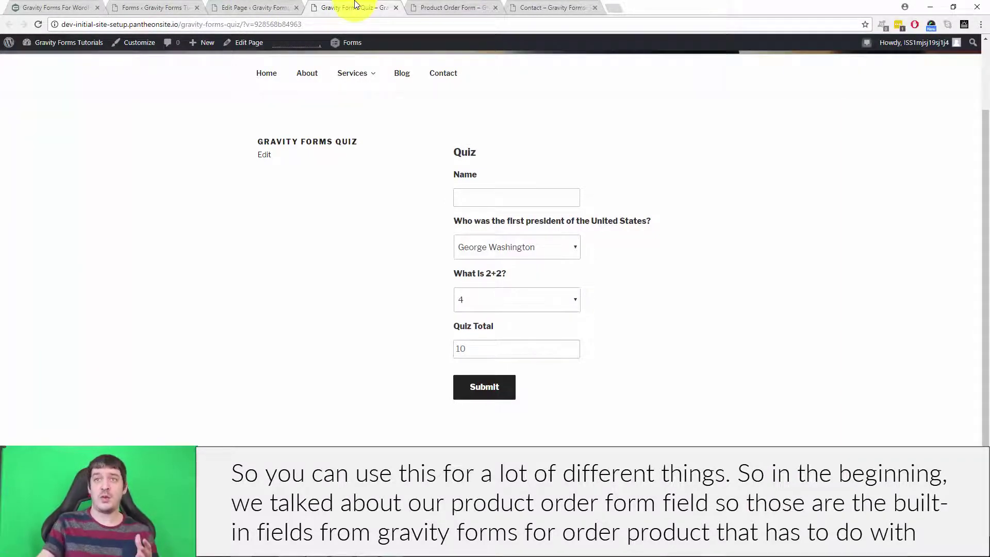
{"action": "left_click", "coordinate": [154, 7]}
{"action": "left_click", "coordinate": [885, 250]}
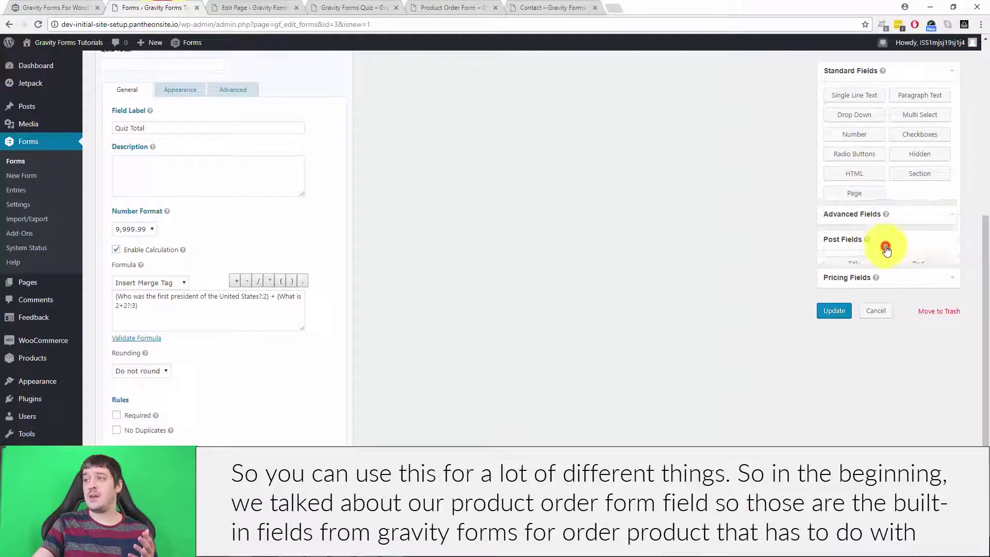
{"action": "left_click", "coordinate": [892, 238]}
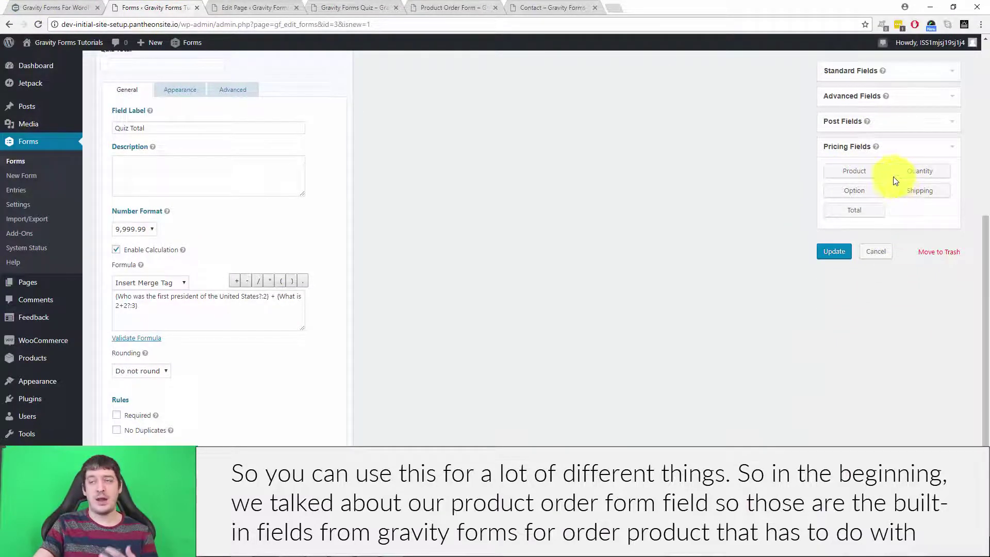
{"action": "scroll", "coordinate": [737, 206], "scroll_direction": "up", "scroll_amount": 2}
{"action": "left_click", "coordinate": [850, 72]}
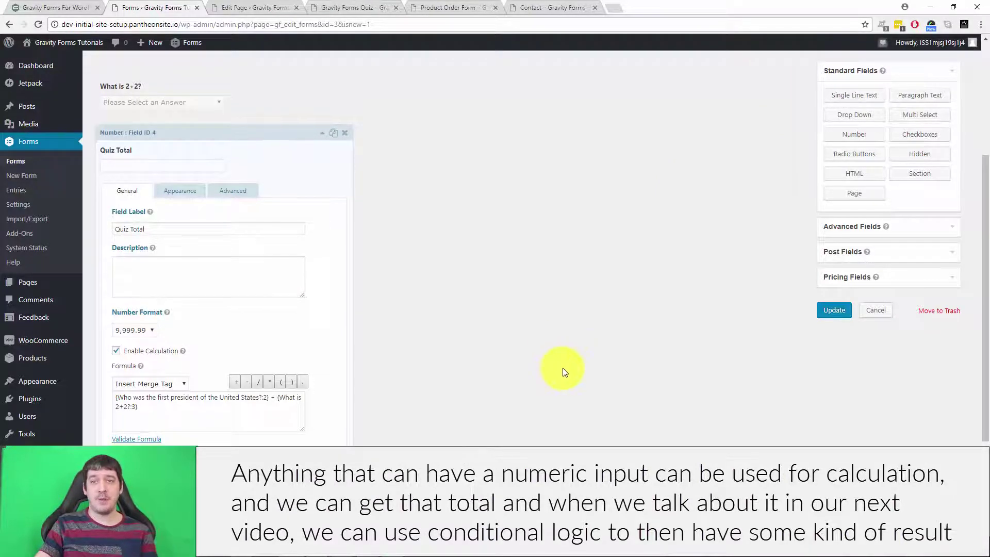
{"action": "scroll", "coordinate": [559, 363], "scroll_direction": "down", "scroll_amount": 1}
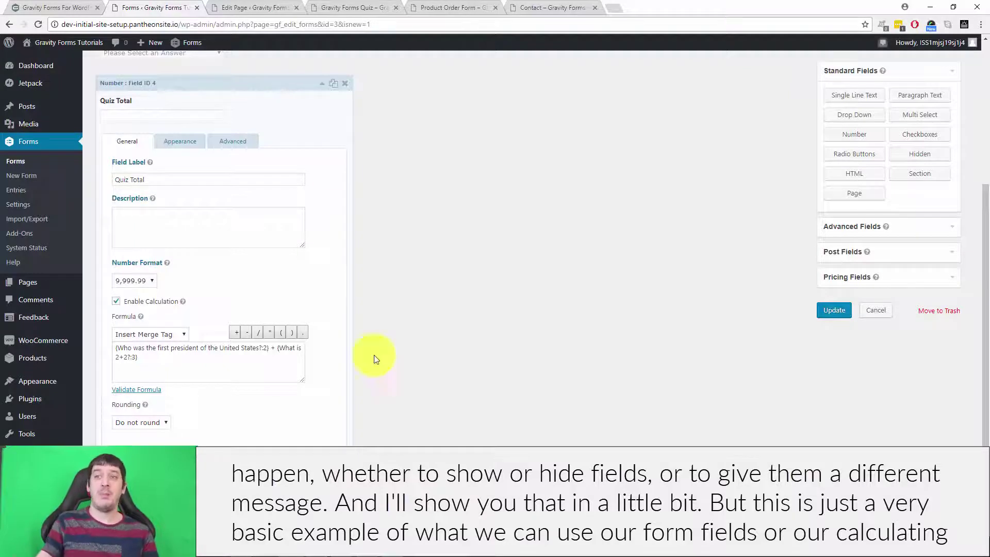
{"action": "left_click", "coordinate": [361, 8]}
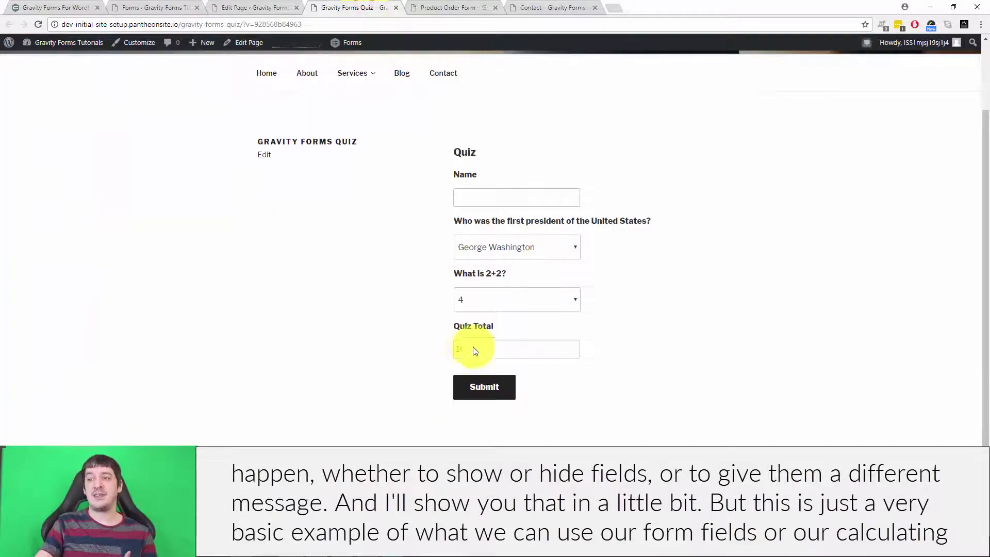
Reload the quiz page and answer George Washington and 4.
{"action": "left_click", "coordinate": [38, 24]}
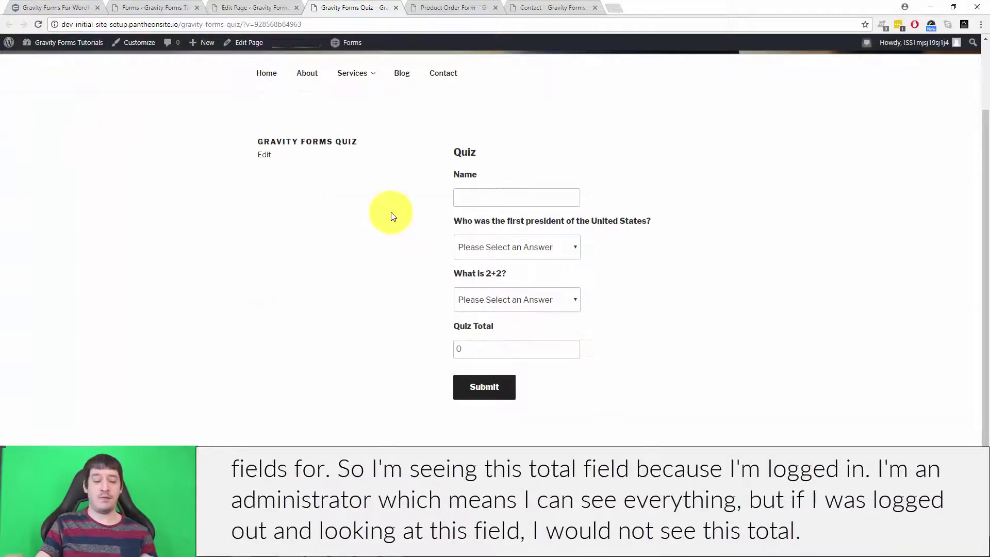
{"action": "key", "text": "F5"}
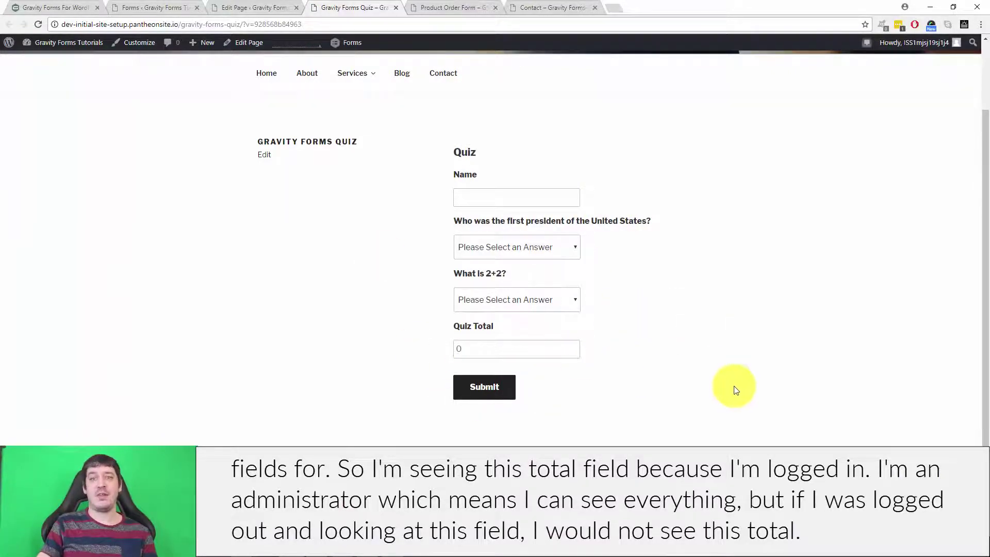
{"action": "left_click", "coordinate": [514, 191]}
{"action": "left_click", "coordinate": [508, 252]}
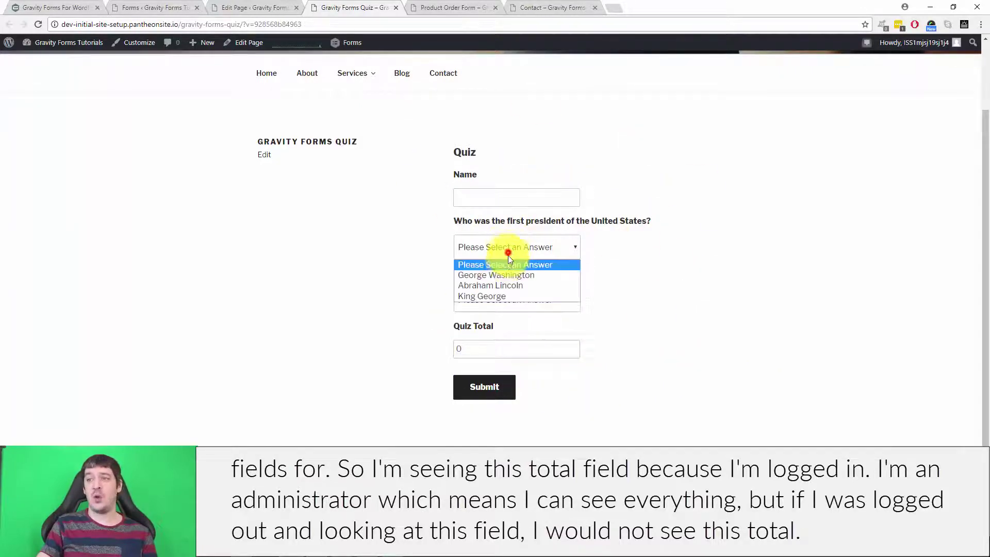
{"action": "left_click", "coordinate": [514, 276]}
{"action": "left_click", "coordinate": [525, 298]}
{"action": "left_click", "coordinate": [522, 333]}
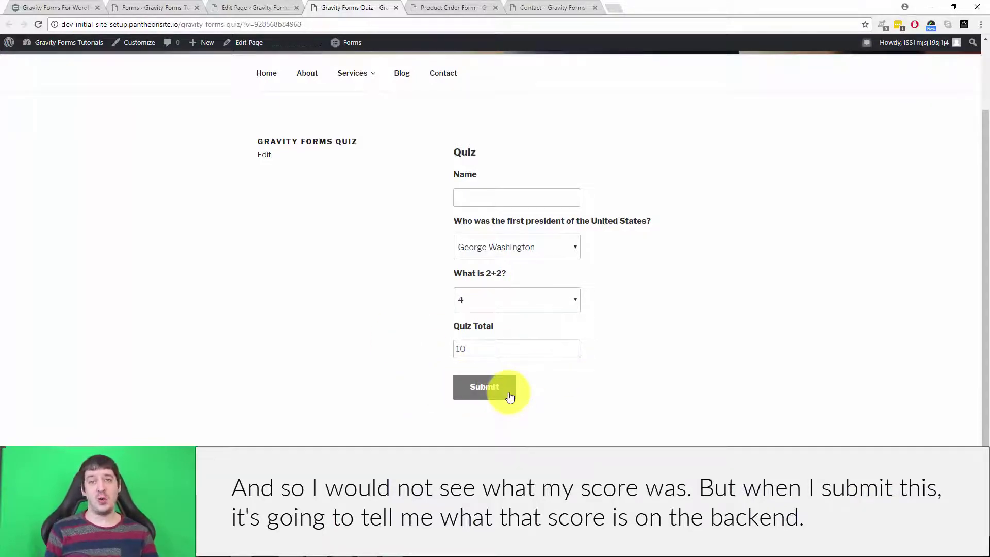
Enter a name in the Name field and submit the quiz for a total of 10.
{"action": "left_click", "coordinate": [480, 200]}
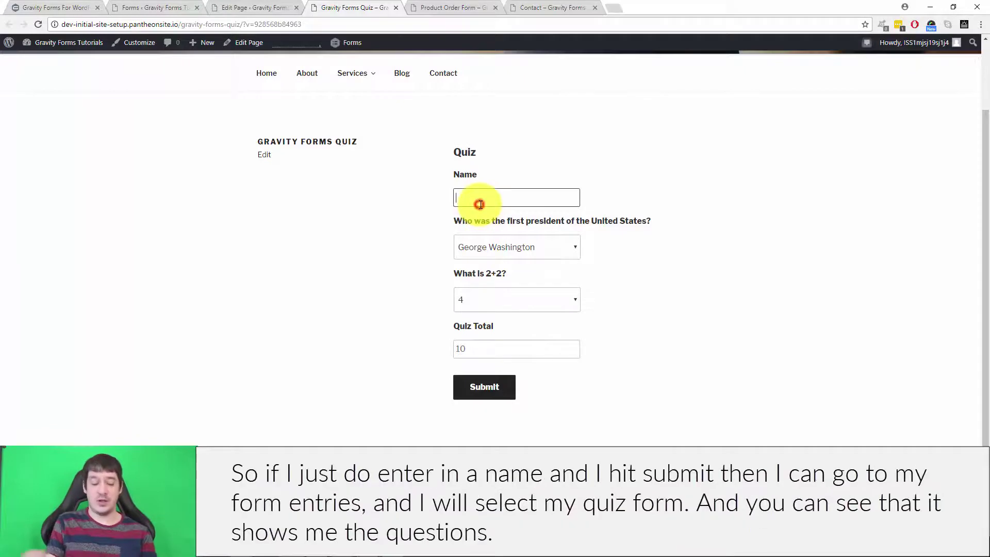
{"action": "type", "text": "Dan"}
{"action": "key", "text": "Return"}
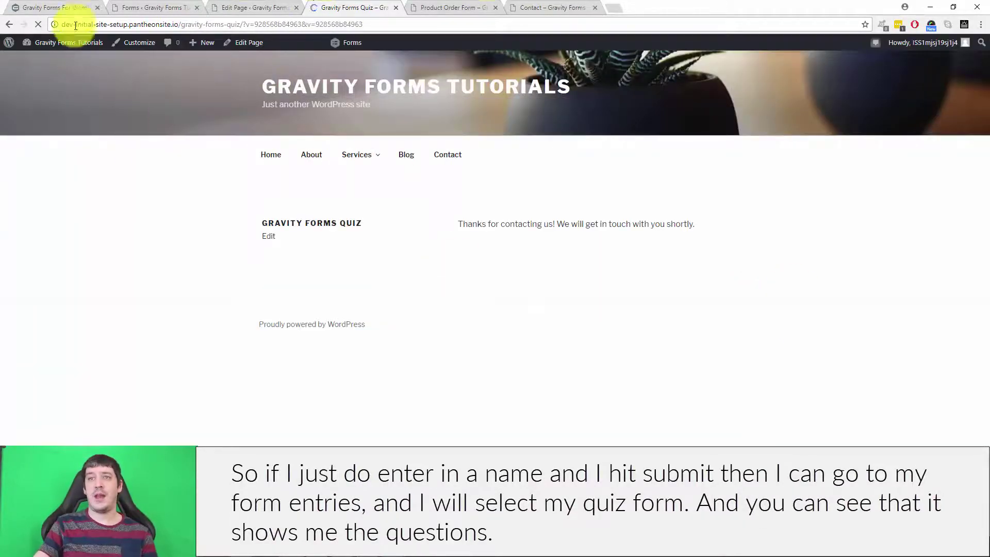
{"action": "left_click", "coordinate": [147, 8]}
Leave the editor and list the Quiz form's entries, showing scores 5 and 5 and Quiz Total 10.
{"action": "left_click", "coordinate": [16, 189]}
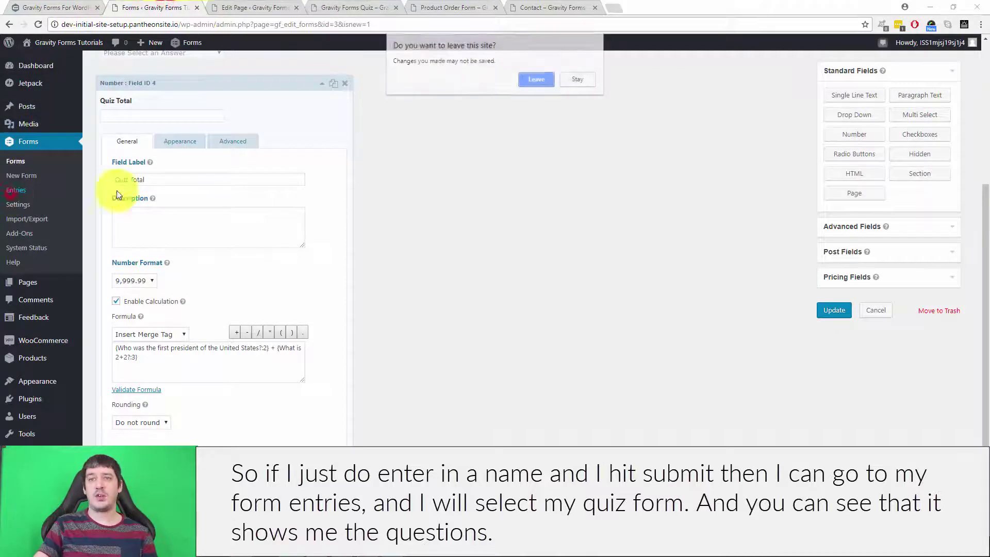
{"action": "left_click", "coordinate": [534, 80]}
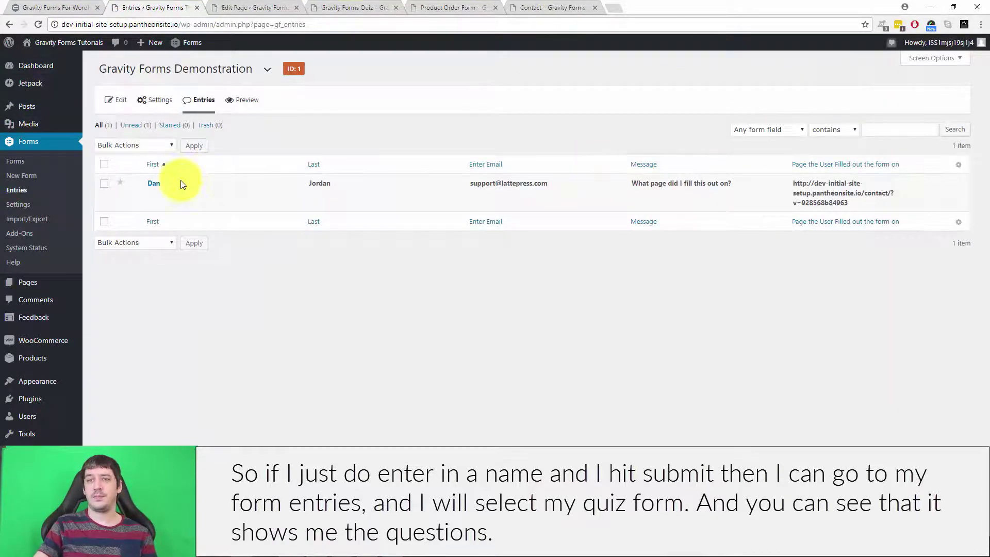
{"action": "left_click", "coordinate": [205, 72]}
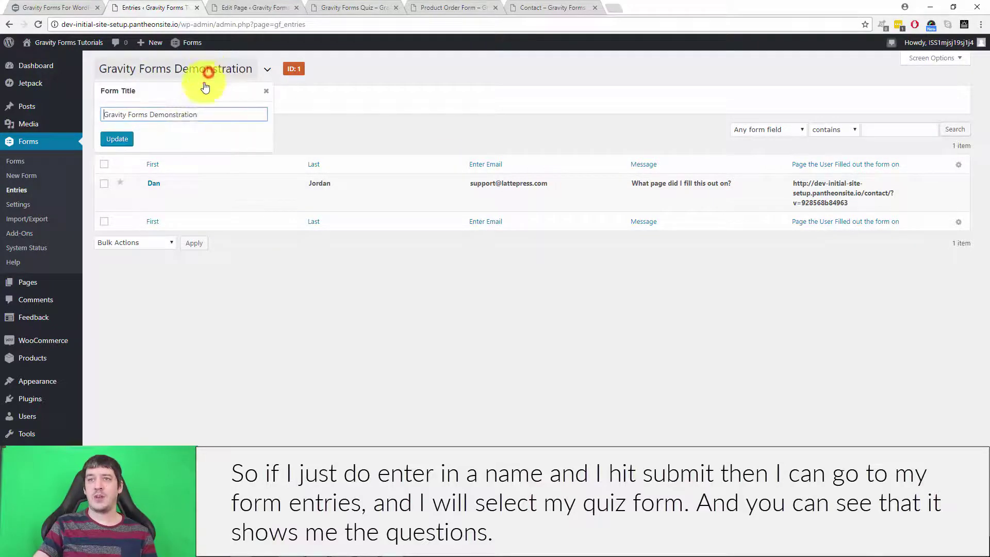
{"action": "left_click", "coordinate": [267, 69]}
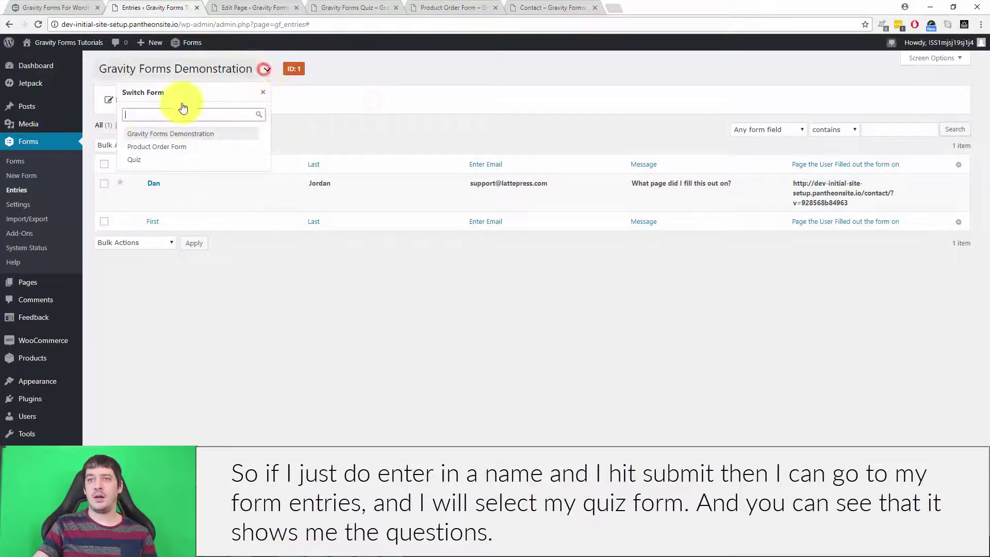
{"action": "left_click", "coordinate": [146, 158]}
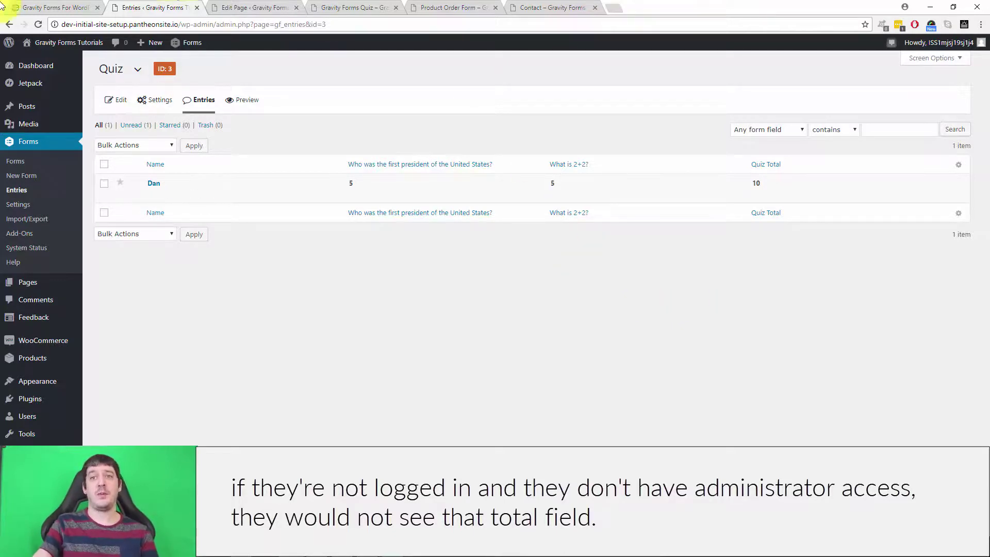
Reopen the Quiz form in the editor from the Forms list.
{"action": "left_click", "coordinate": [26, 162]}
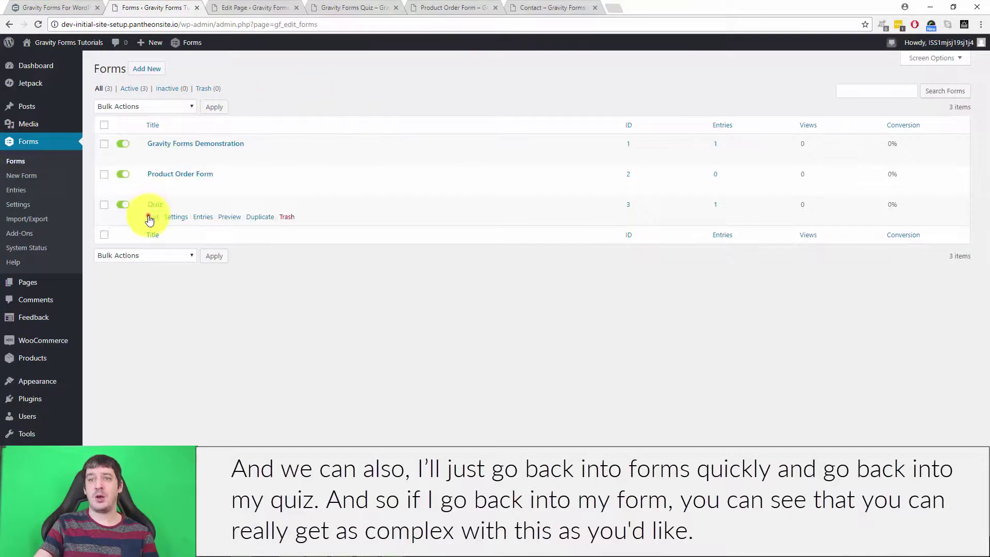
{"action": "left_click", "coordinate": [150, 217]}
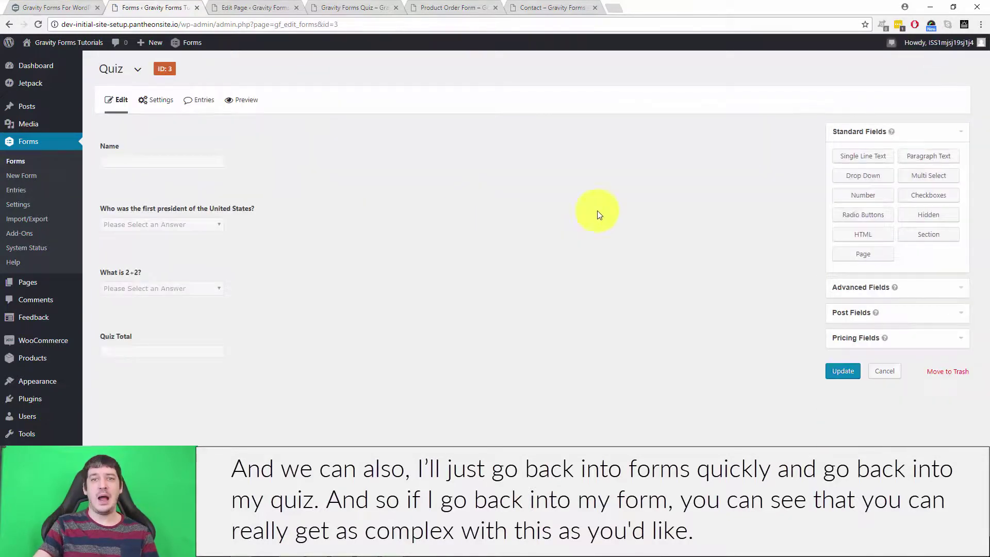